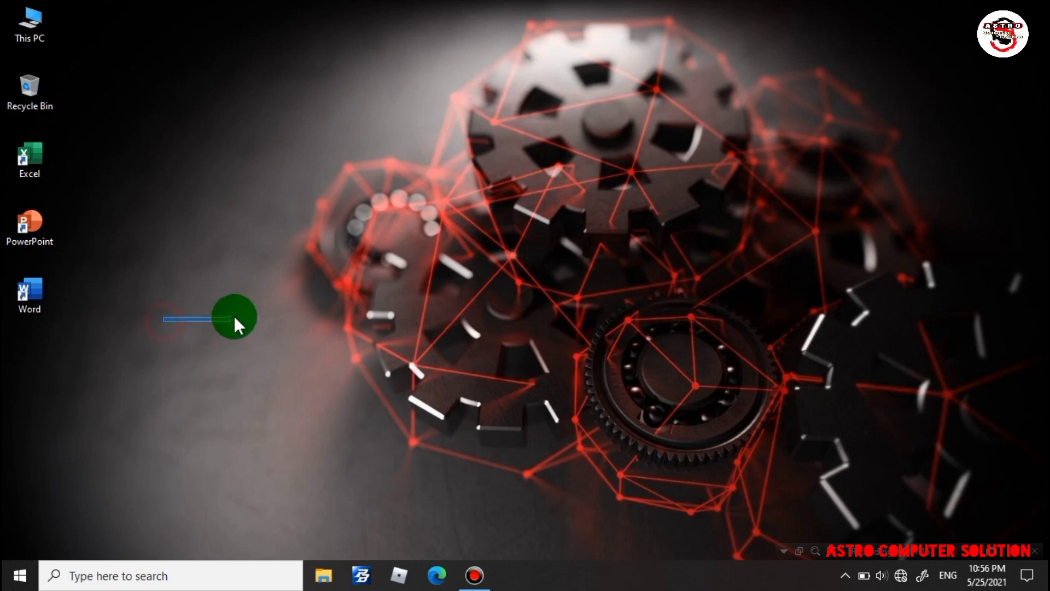
drag(235, 318, 266, 340)
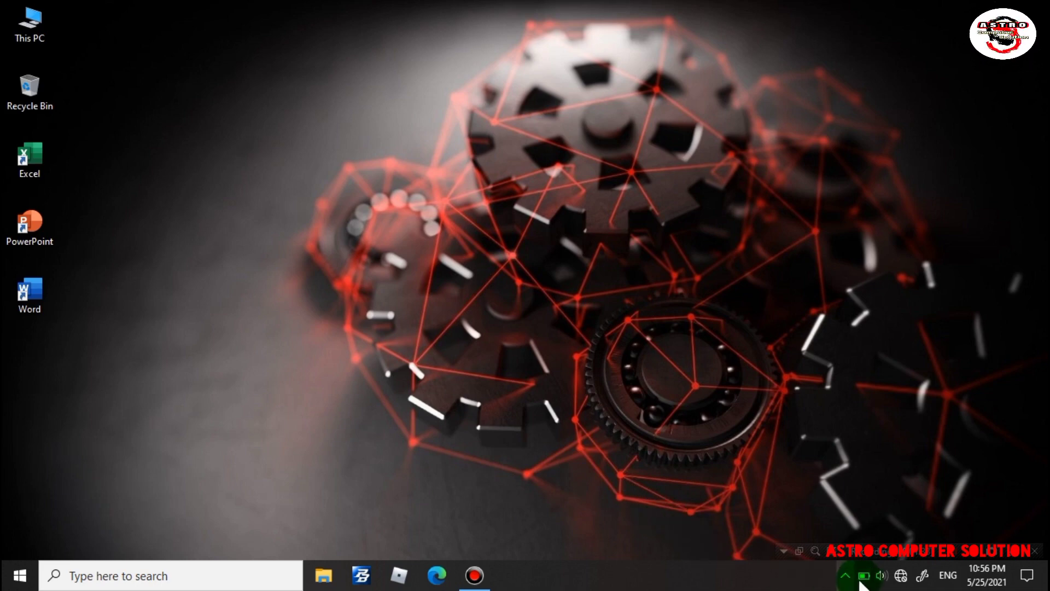
Show the available Wi-Fi networks and start connecting to the secured network BURUT.
click(900, 572)
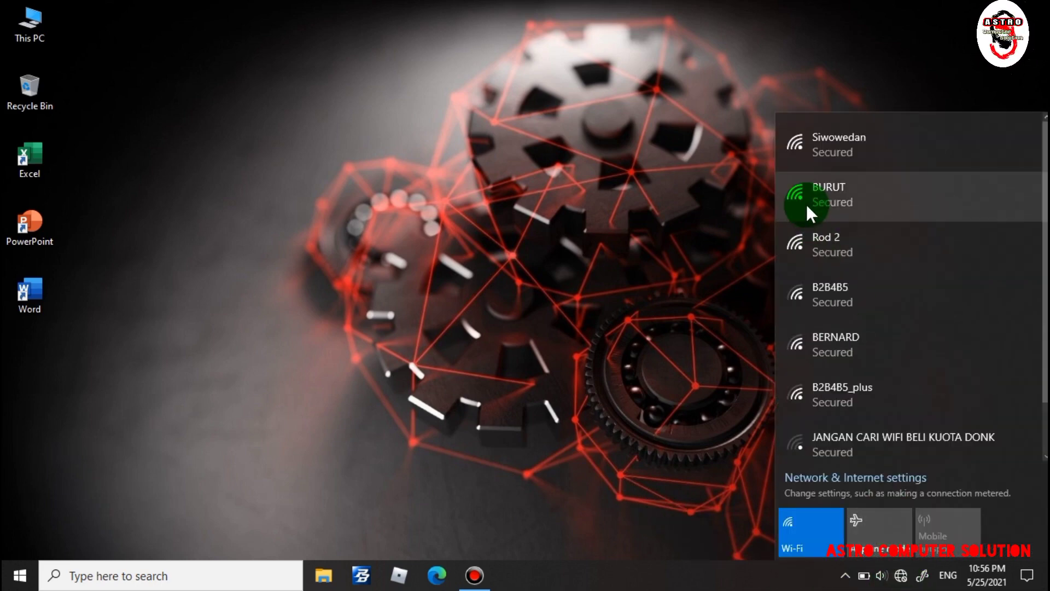
key(Down)
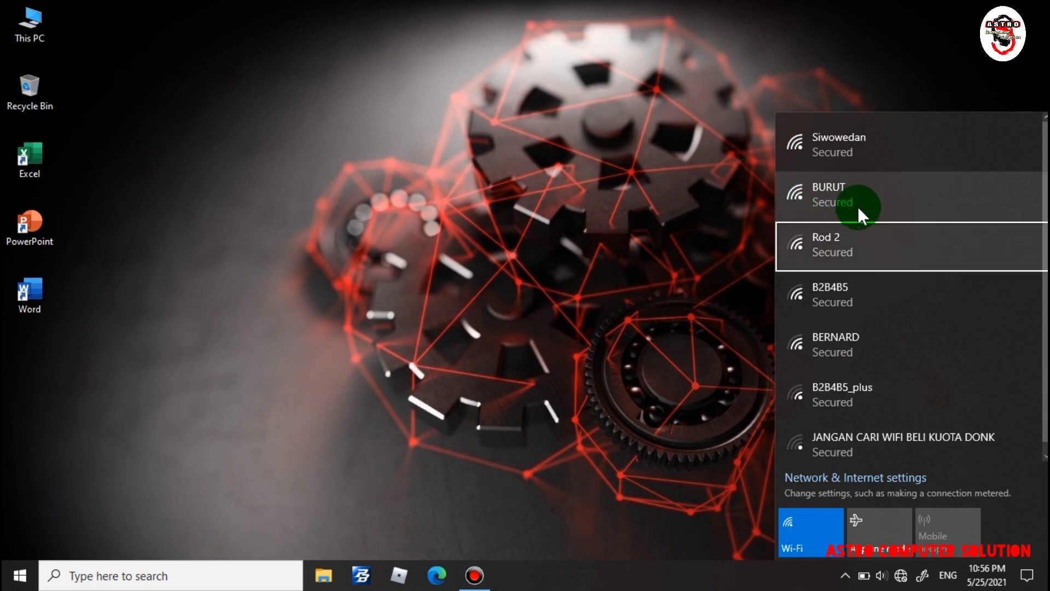
click(847, 194)
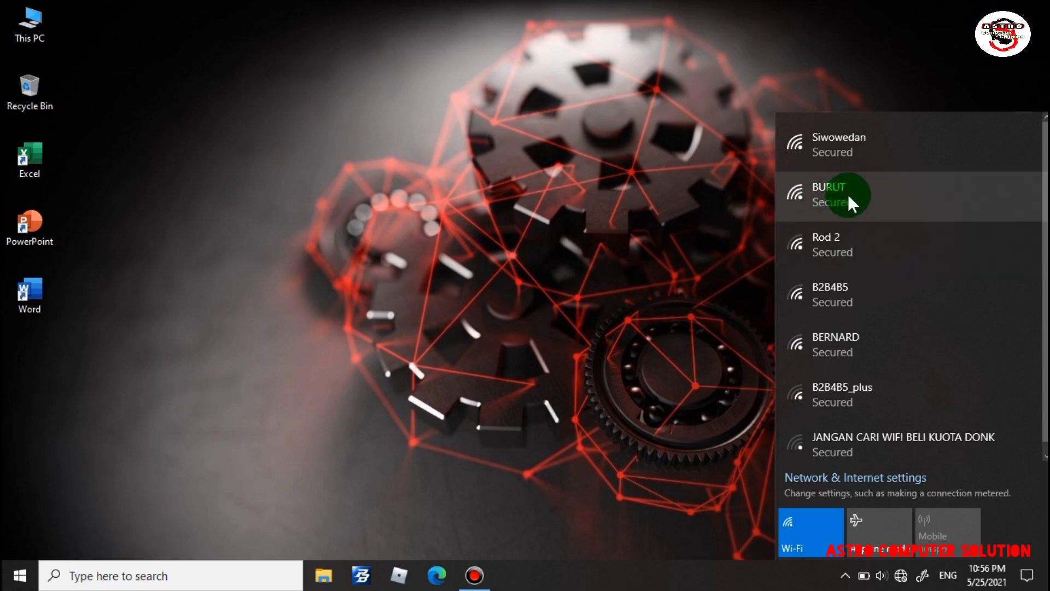
click(878, 227)
click(948, 263)
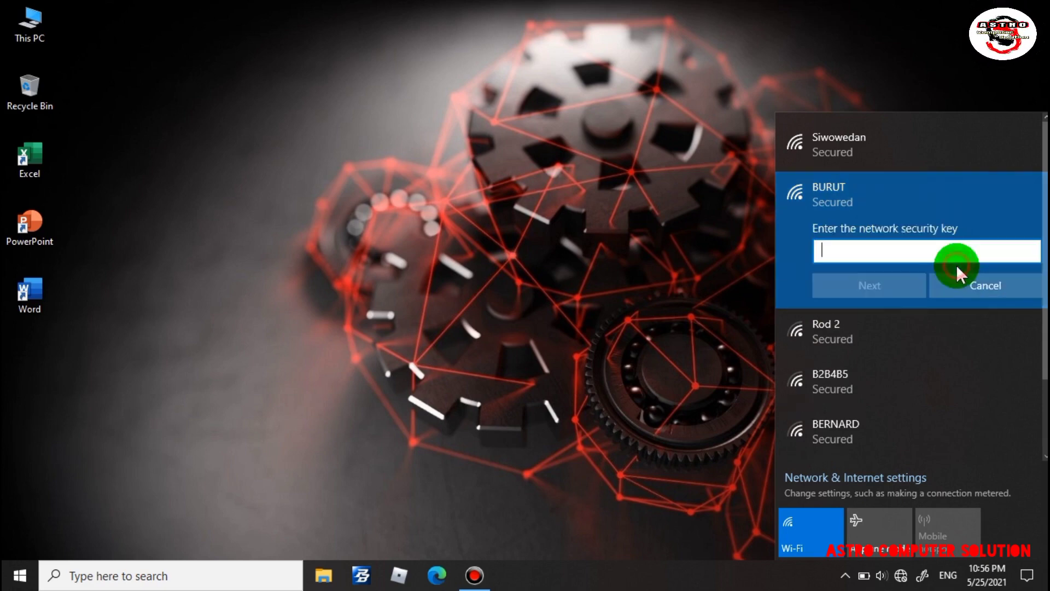
Enter the network security key for BURUT, allow the PC to be discoverable on it, and close the network list.
text(••••)
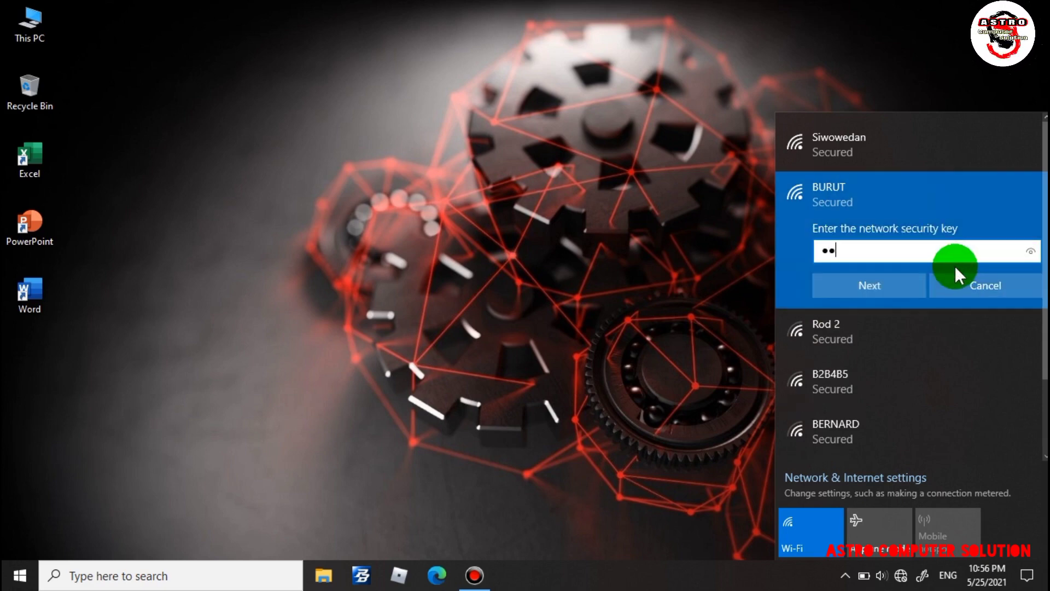
text(•••)
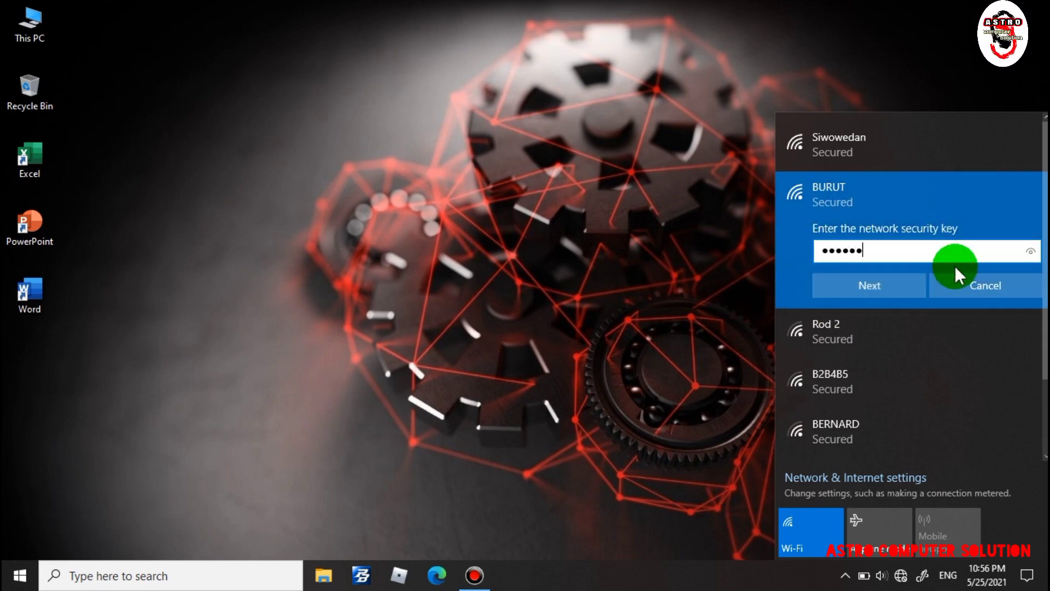
text(••••)
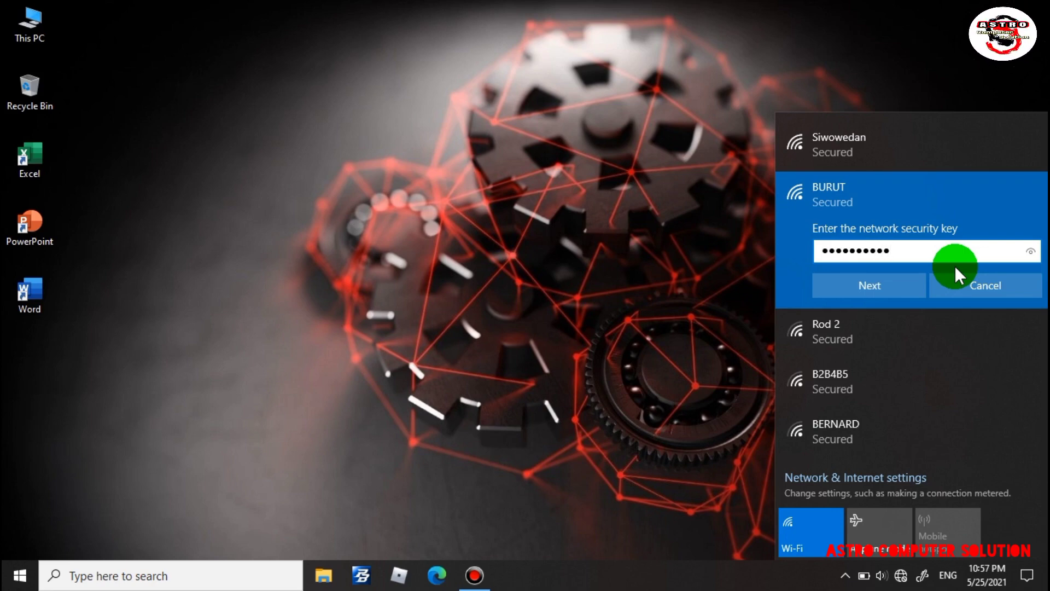
click(877, 291)
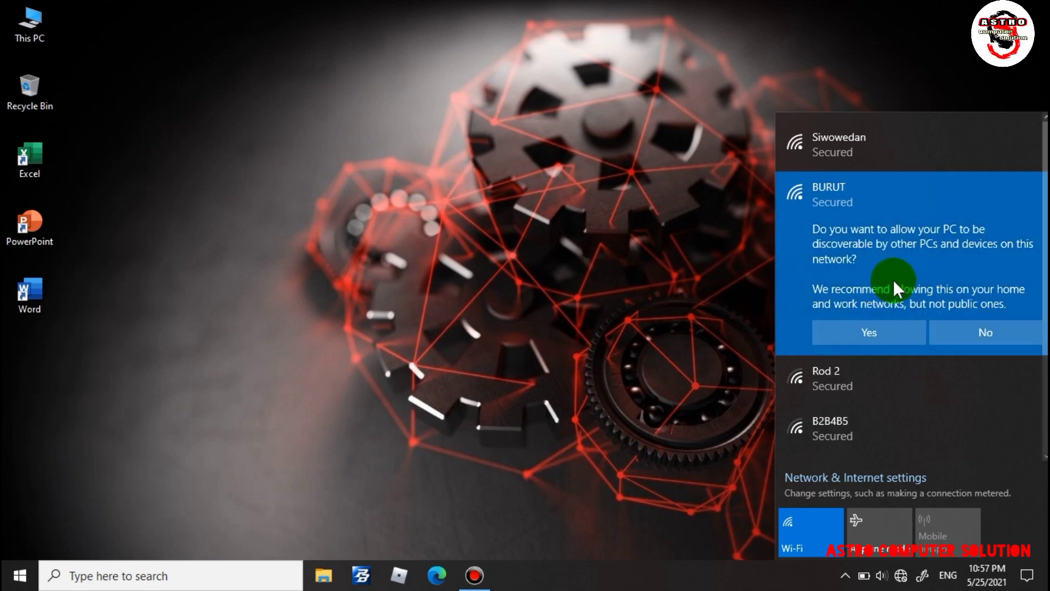
click(894, 340)
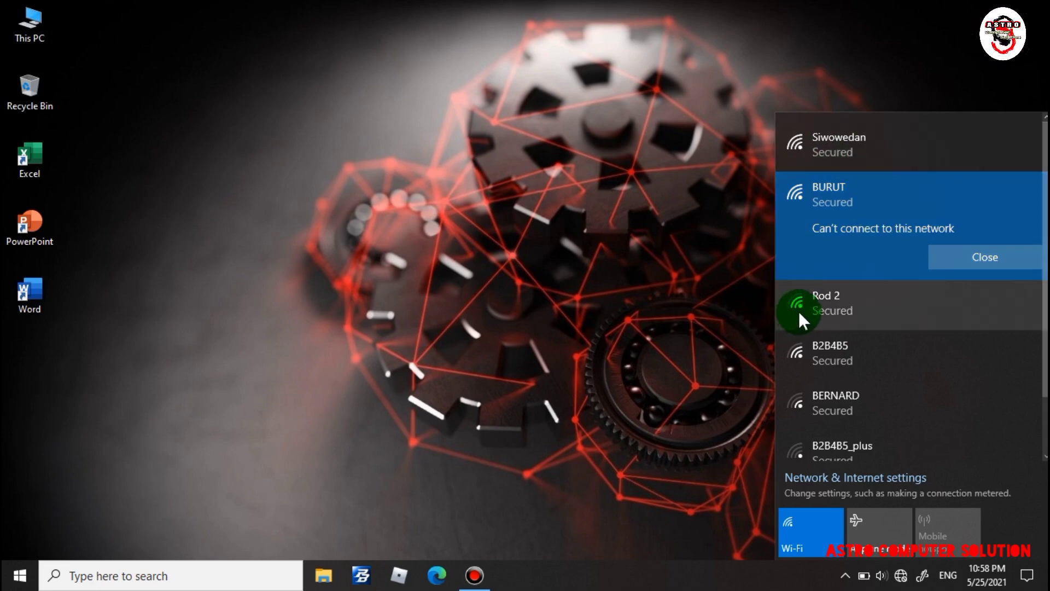
click(696, 344)
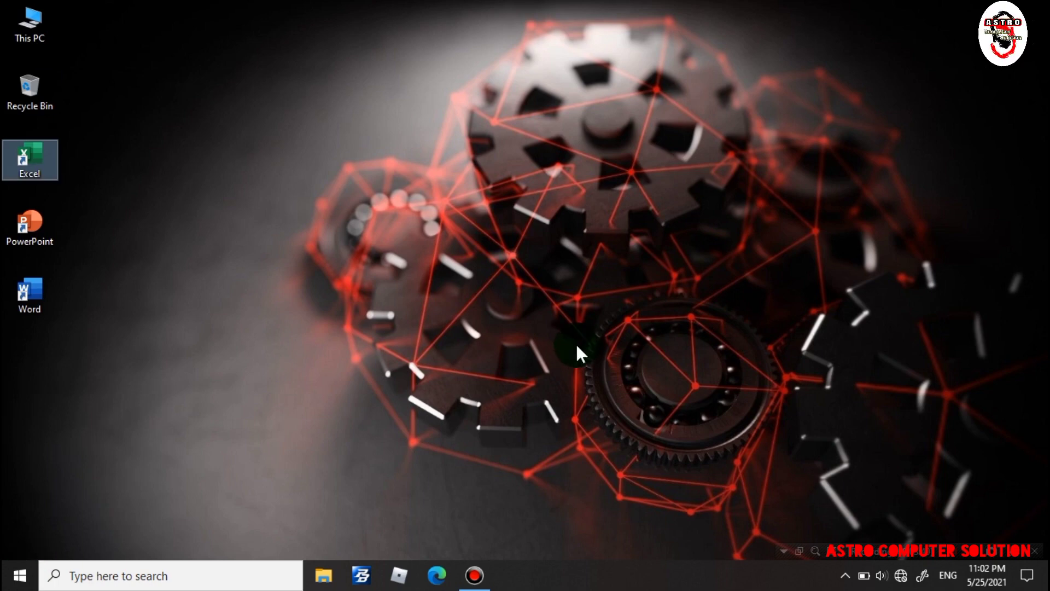
right_click(336, 376)
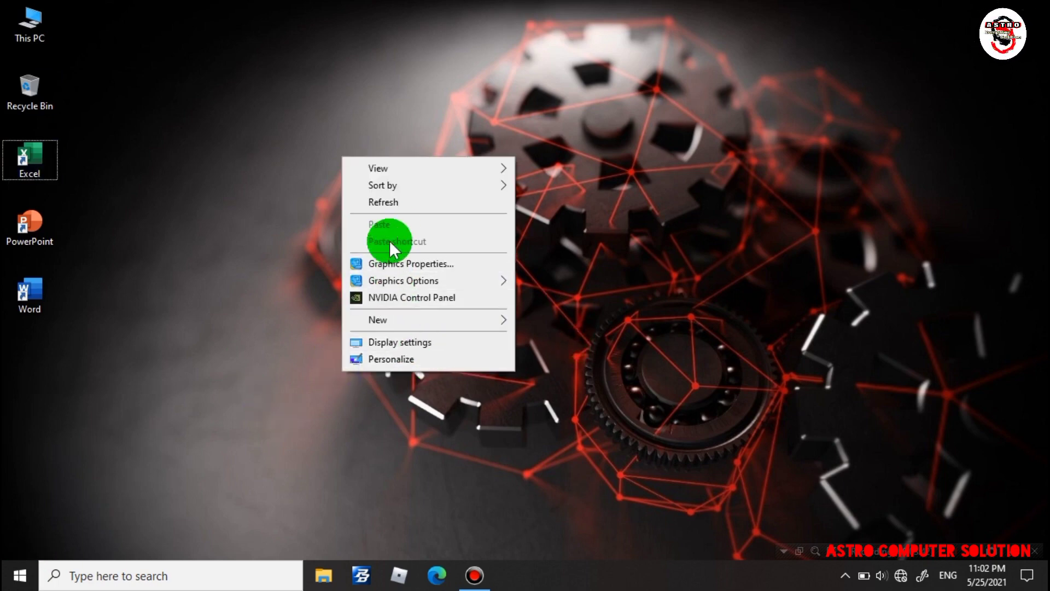
click(398, 203)
Open the Network reset page in the Network & Internet settings of Windows.
click(21, 574)
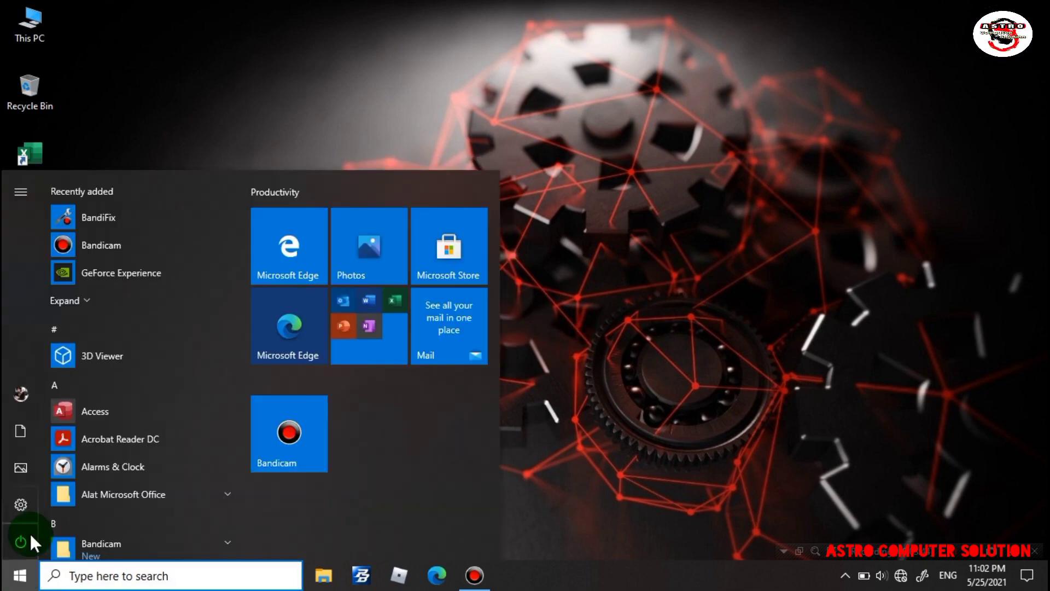
click(22, 499)
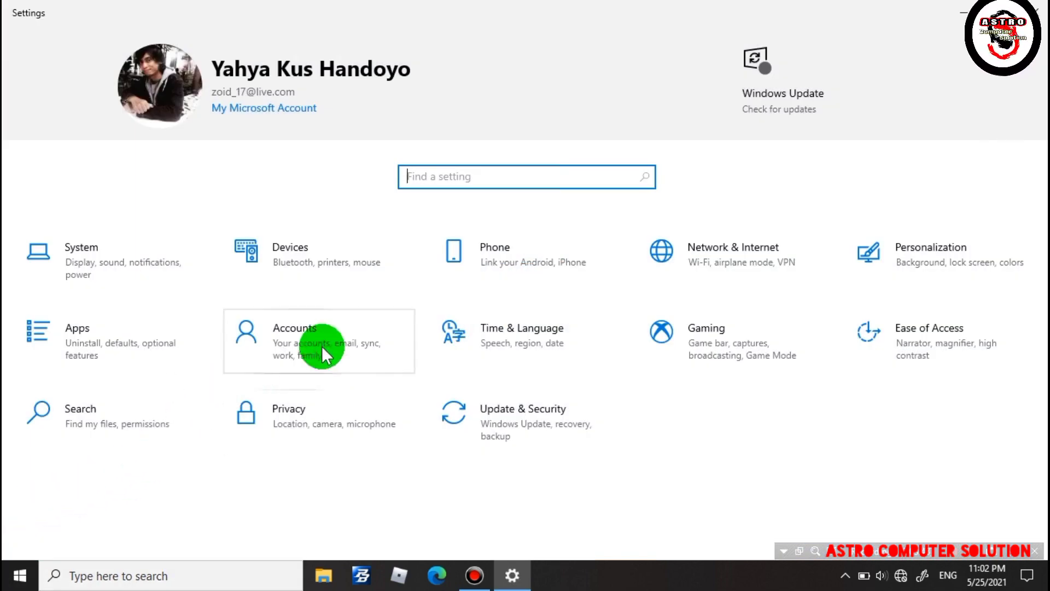
click(729, 245)
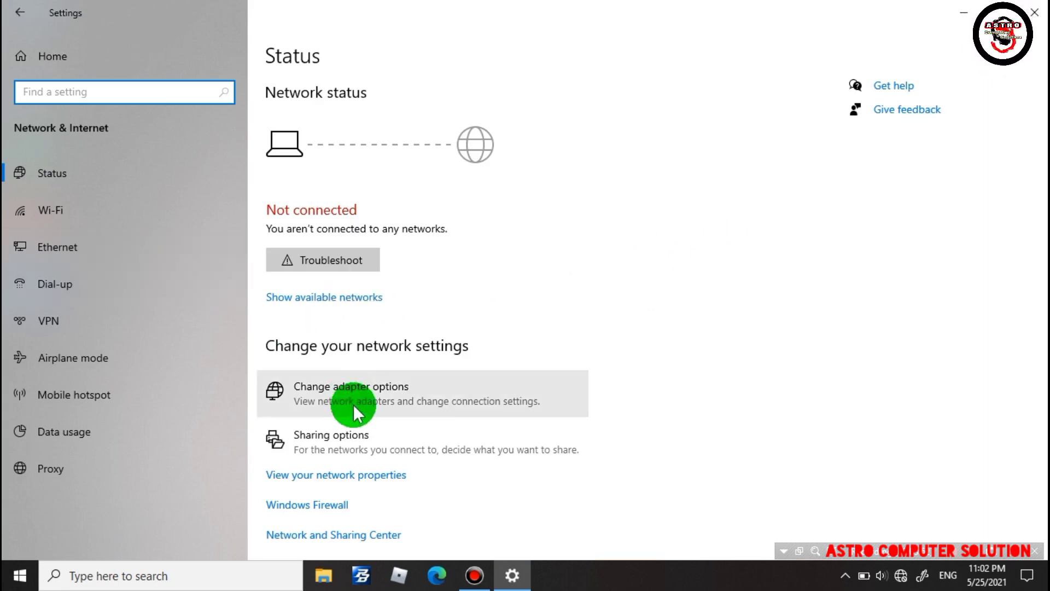
scroll(344, 421, down, 2)
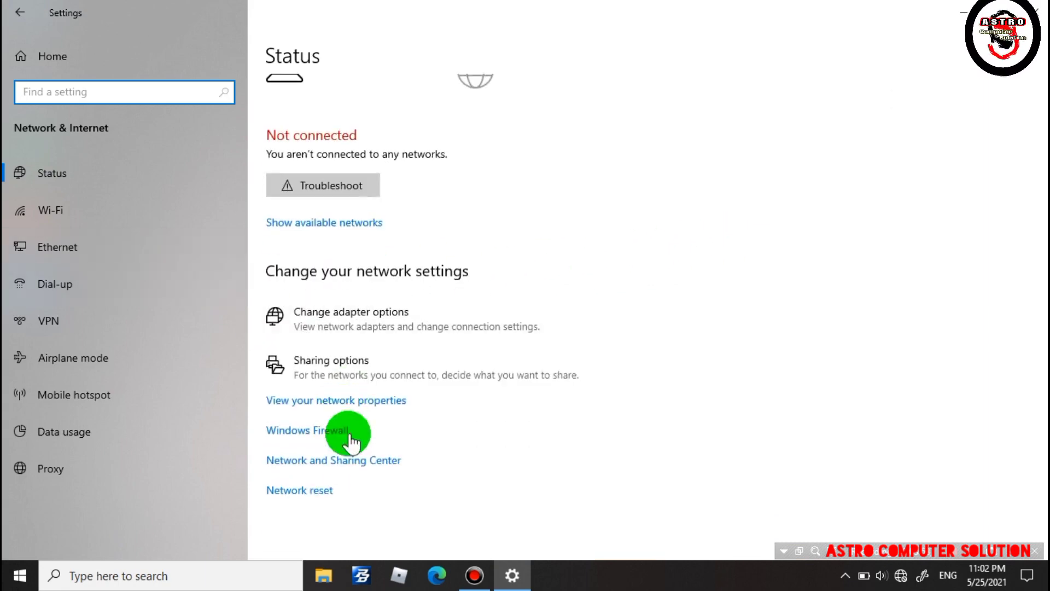
click(319, 490)
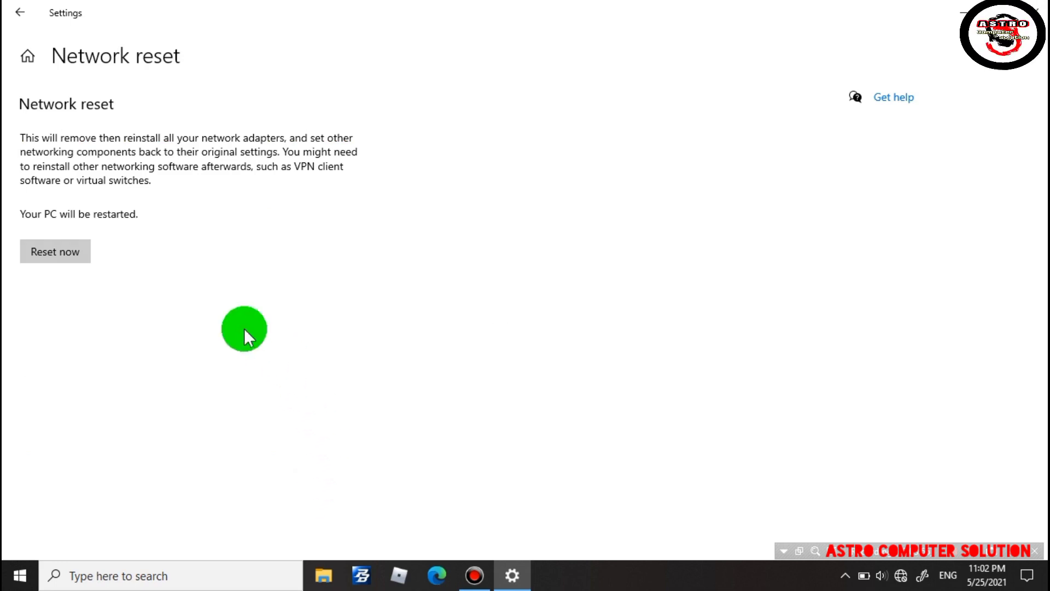
Reset the network settings, confirm the reset, and close Settings.
click(67, 253)
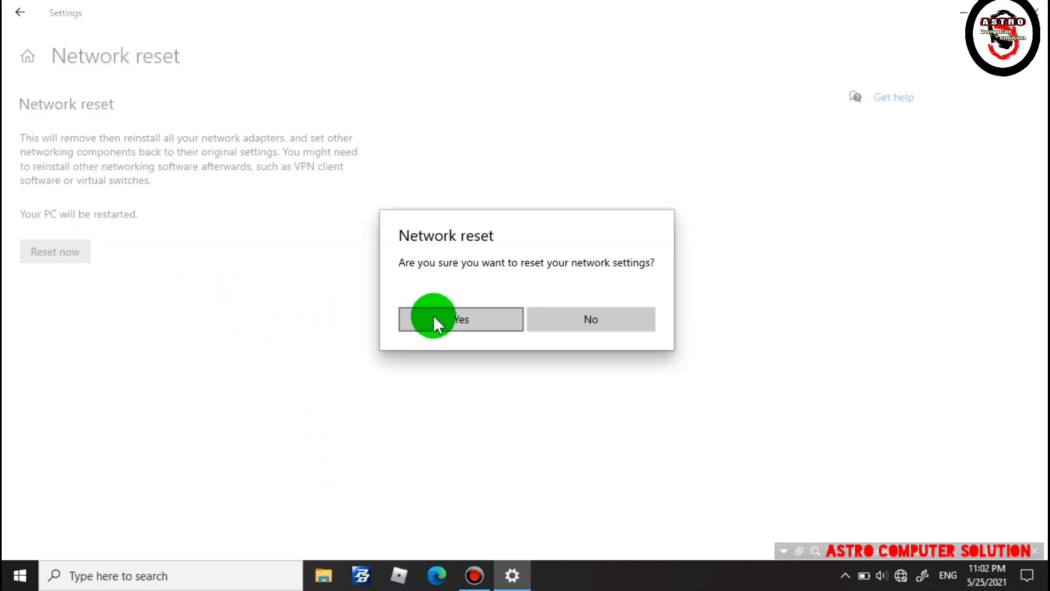
click(451, 318)
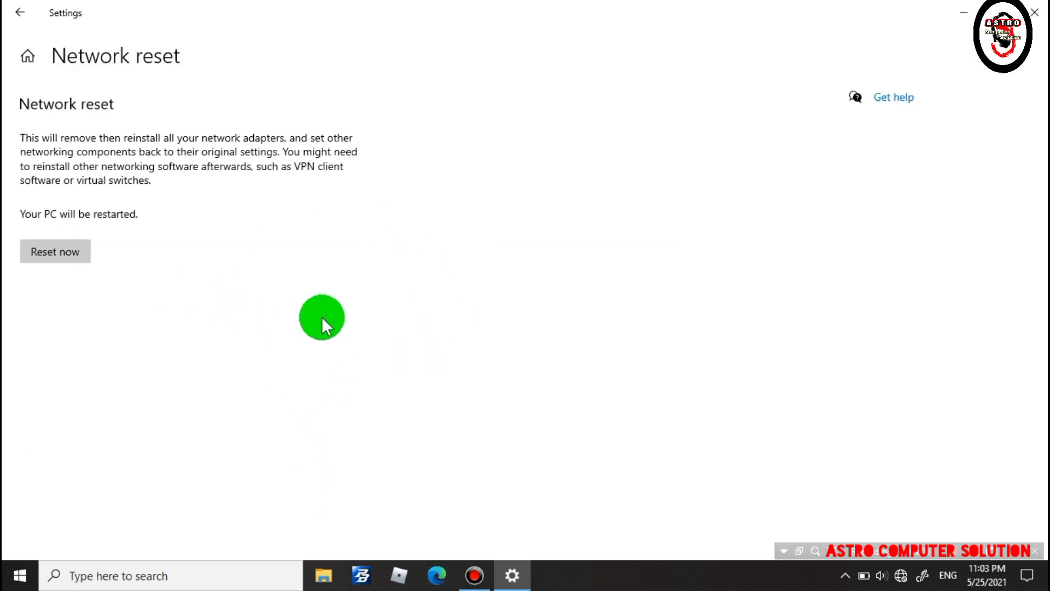
click(1035, 12)
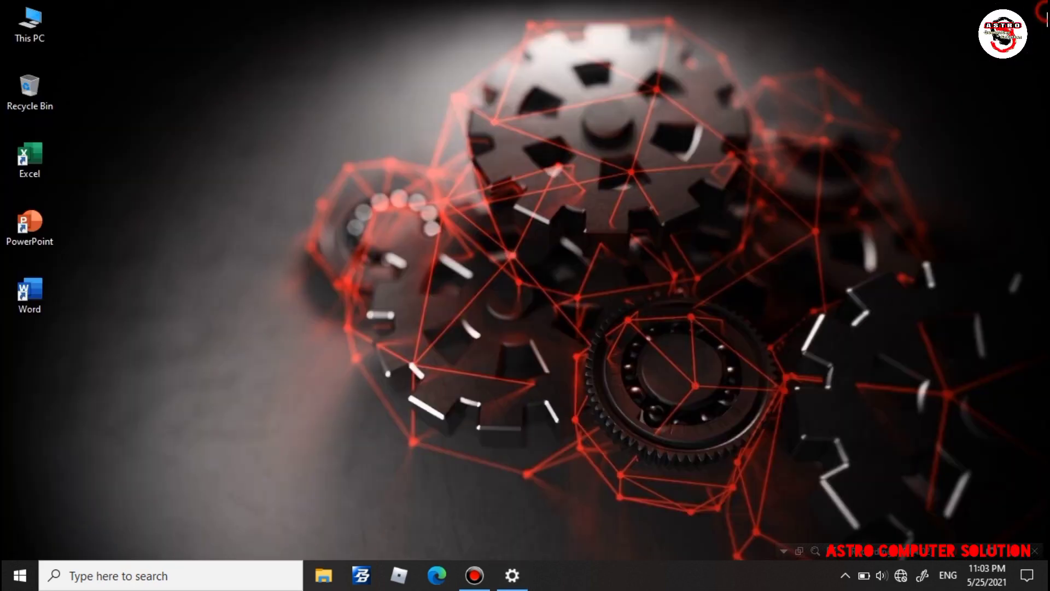
Search for cmd, run Command Prompt as administrator, and maximize its window.
click(246, 570)
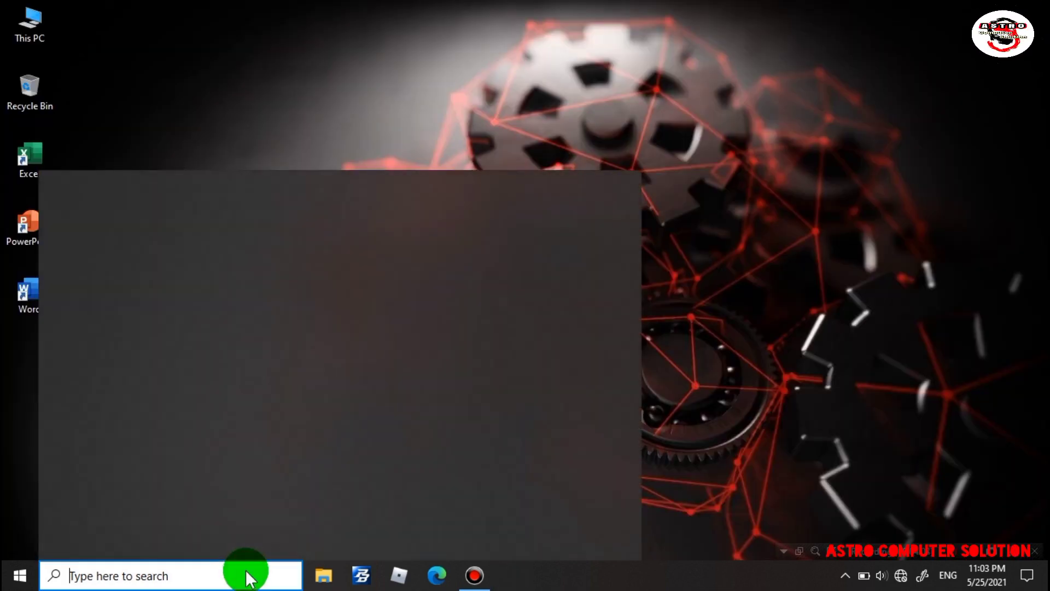
text(cmd)
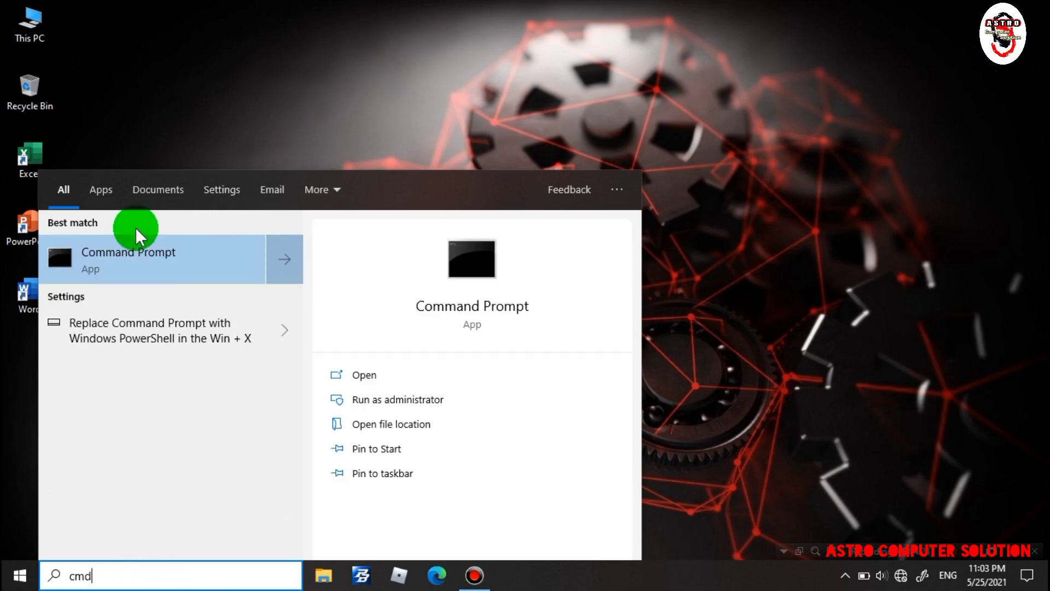
right_click(168, 258)
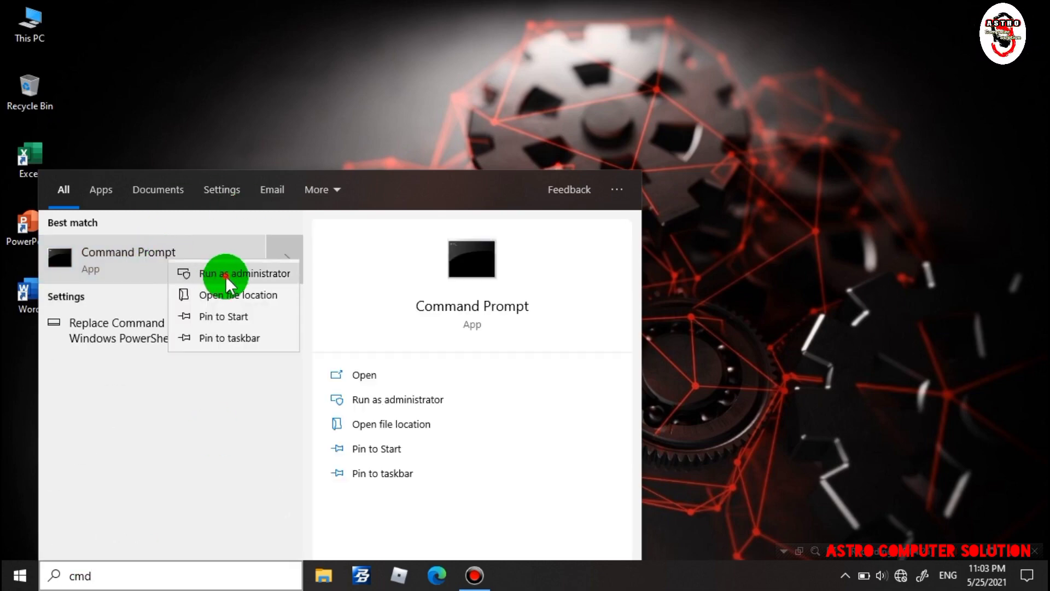
click(225, 276)
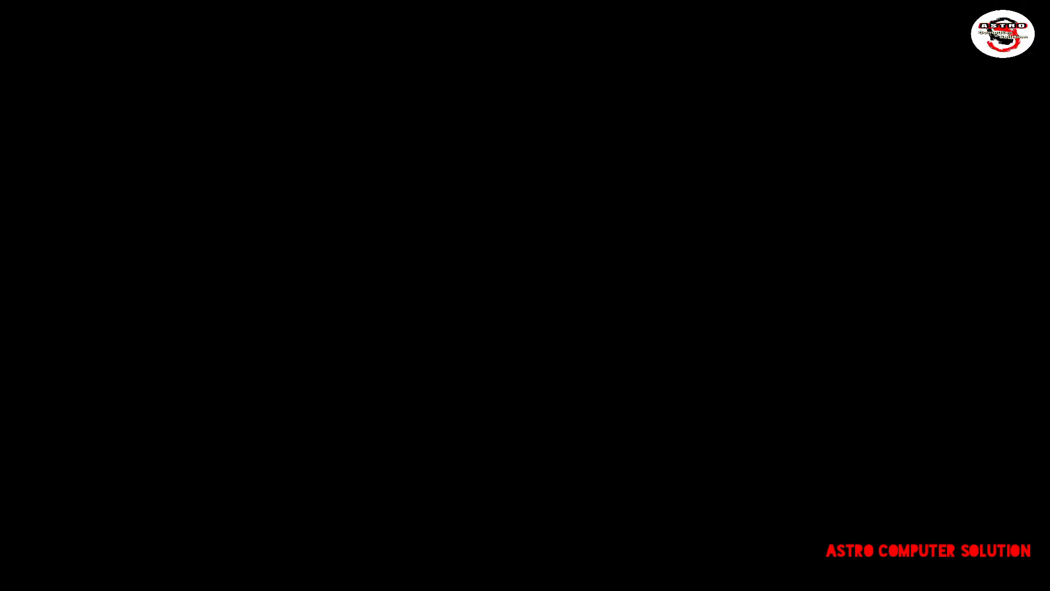
click(464, 382)
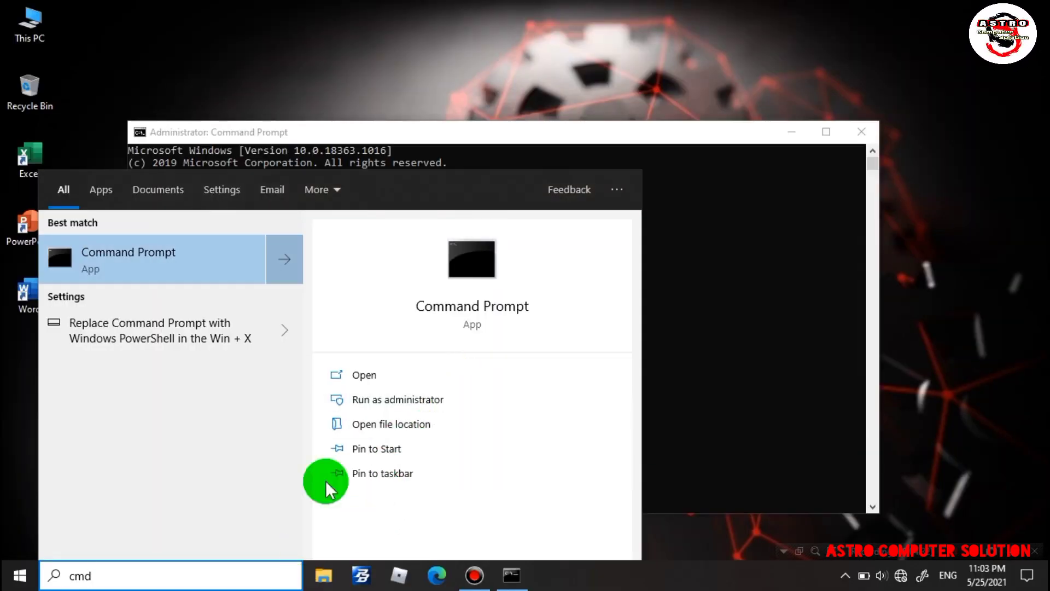
click(714, 146)
double_click(812, 139)
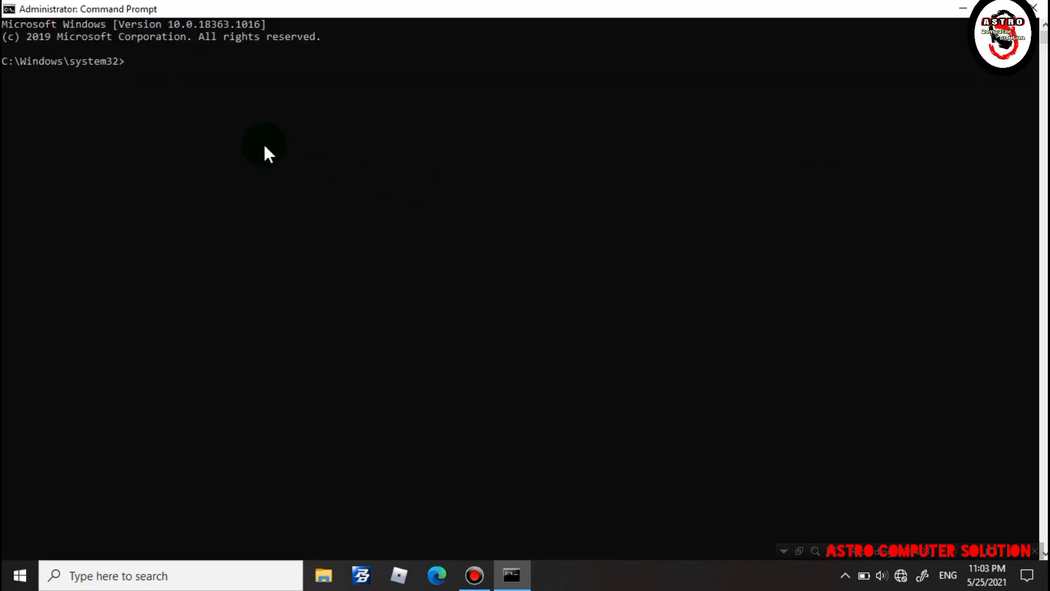
Reset the Winsock catalog by running the command netsh winsock reset catalog.
text(n)
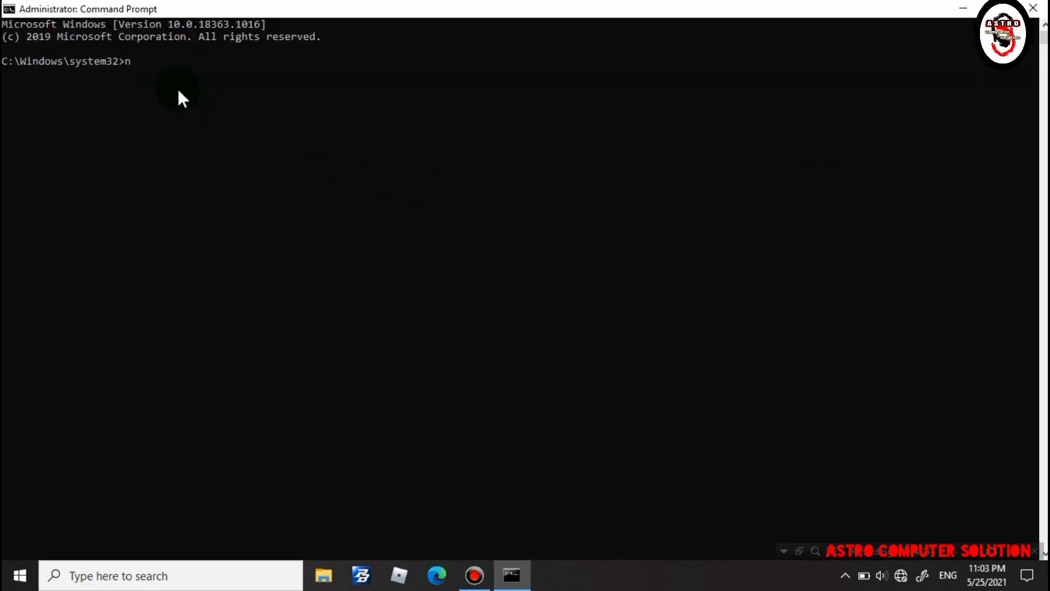
text(etsh winso)
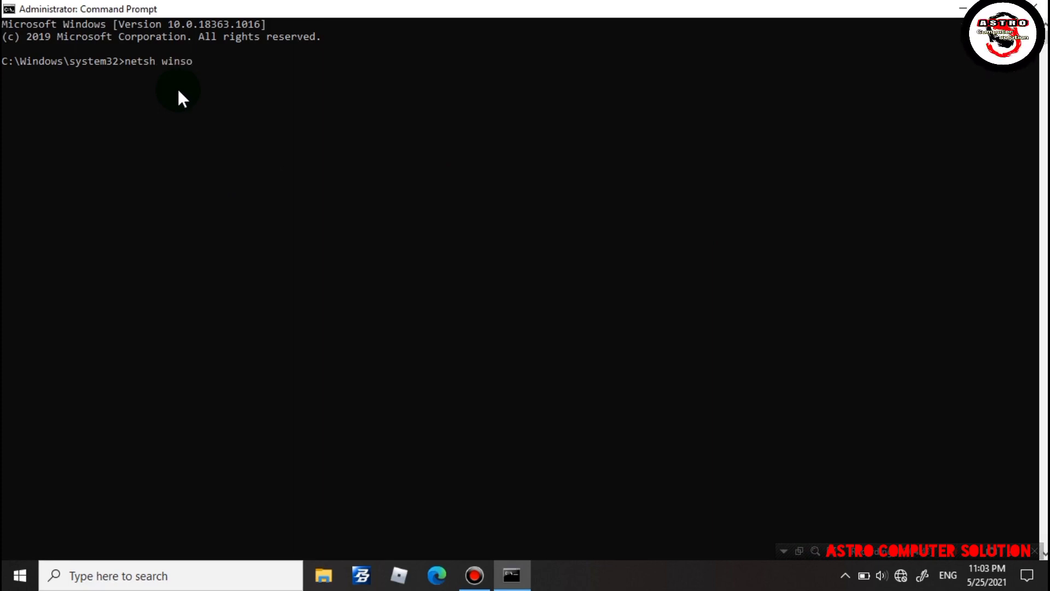
text(ck rese)
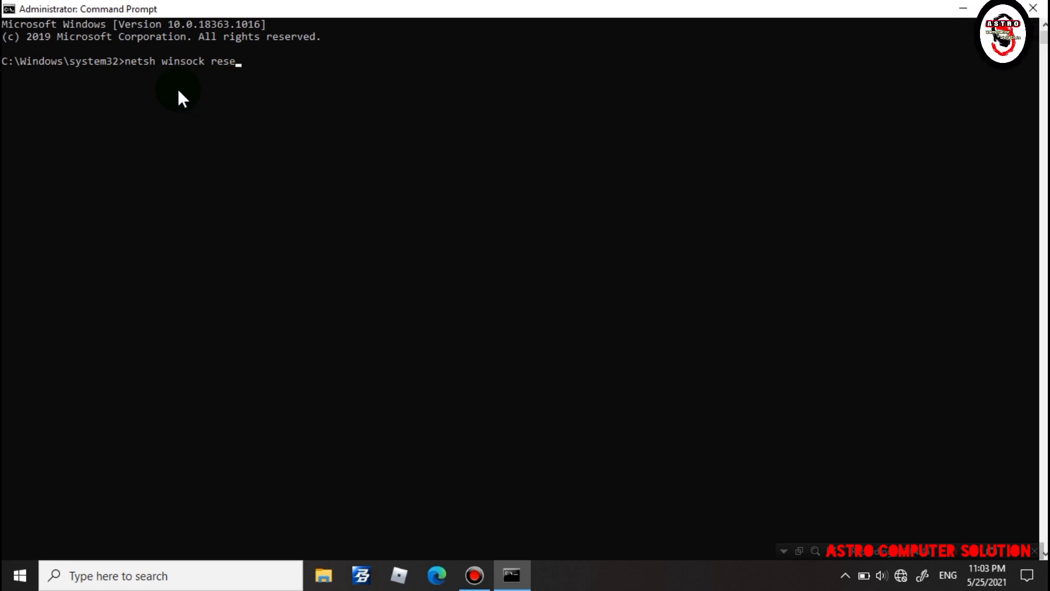
text(t ca)
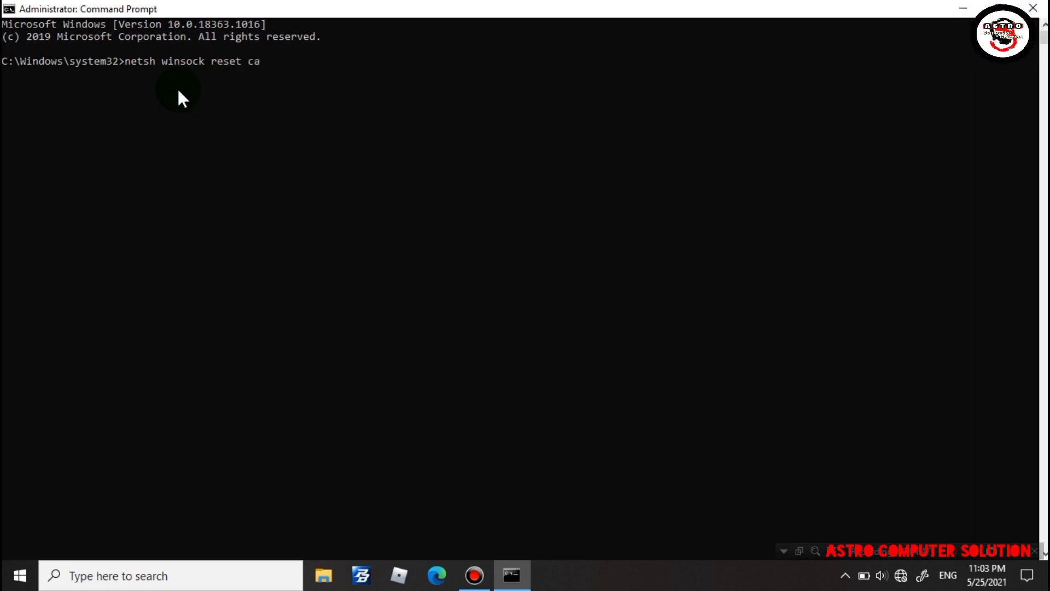
text(talog)
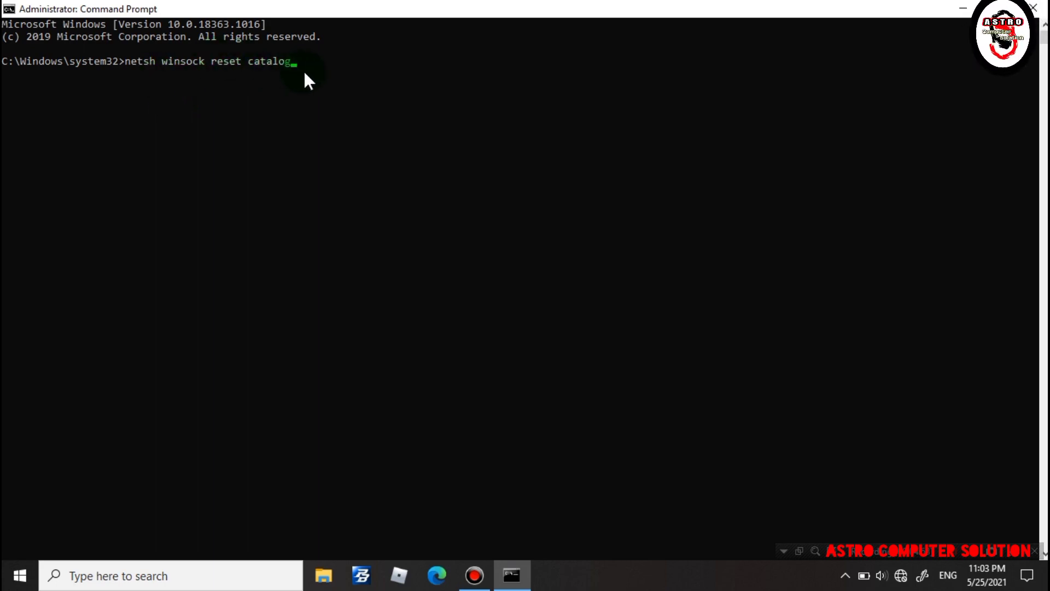
key(Return)
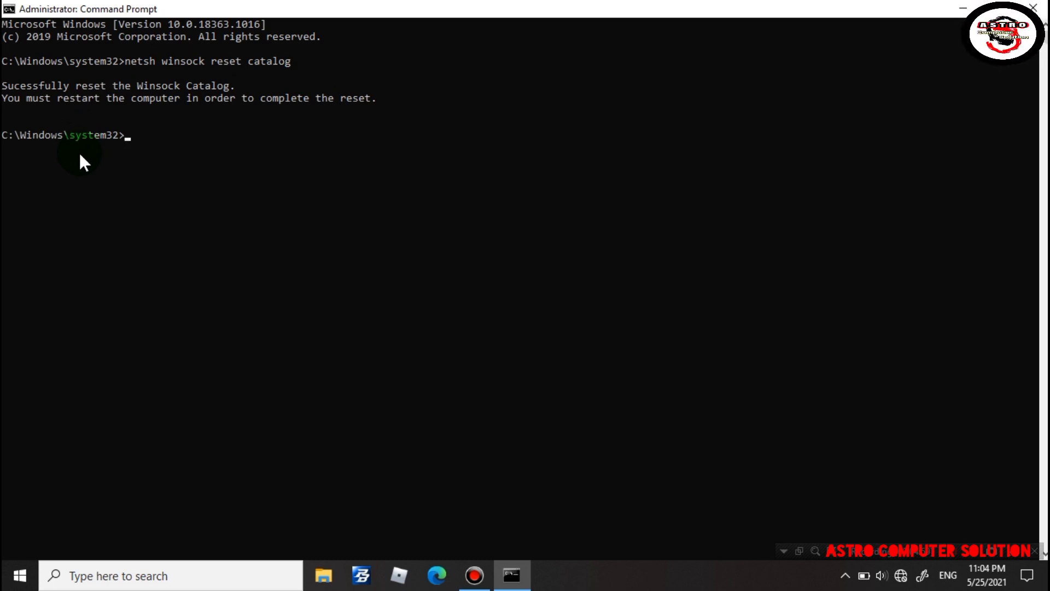
Run the command netsh int ipv4 reset.log at the administrator prompt.
text(n)
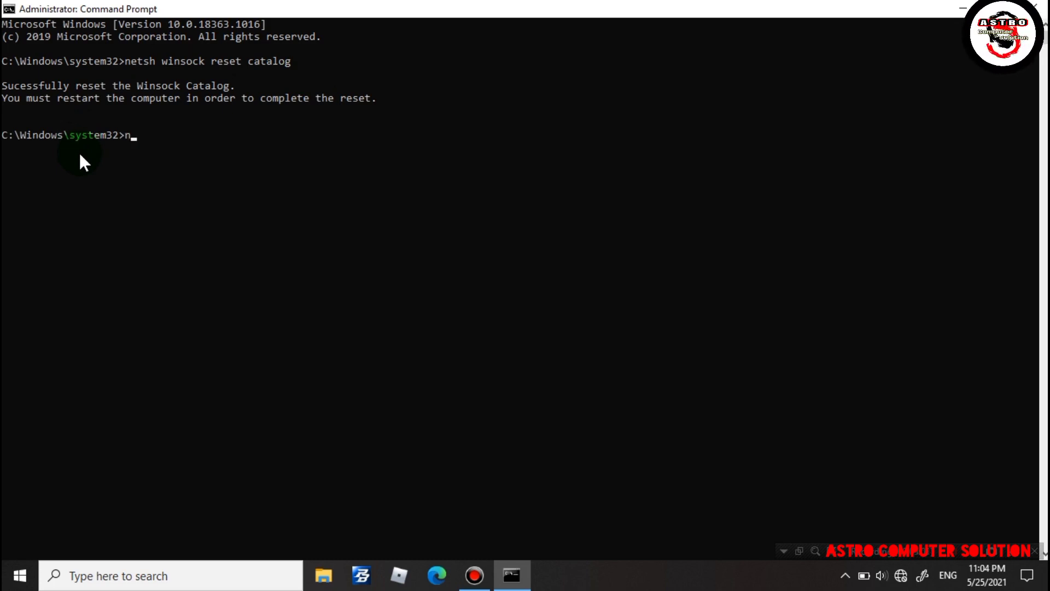
text(ets)
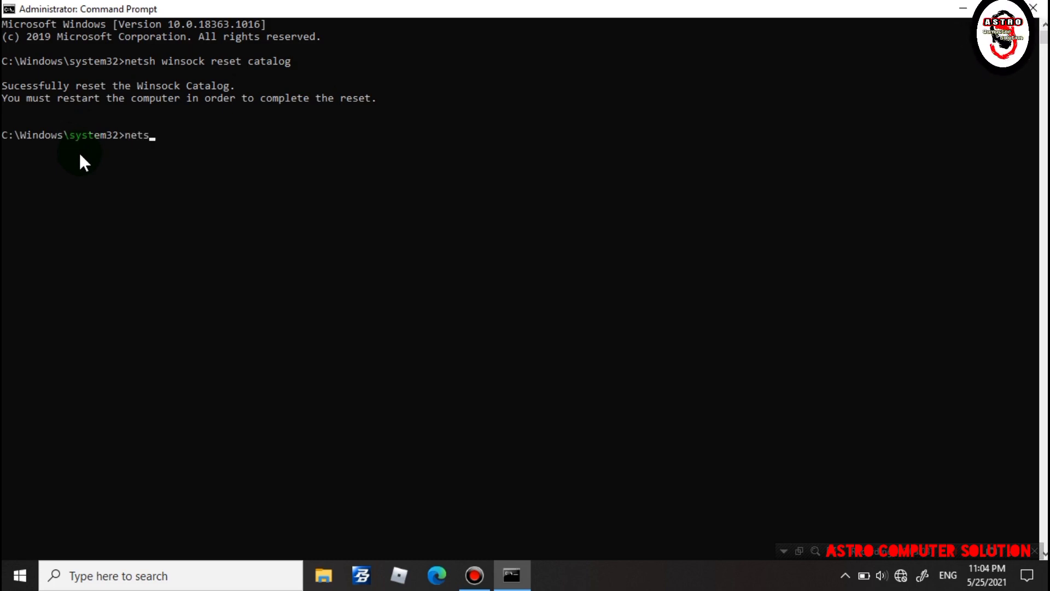
text(h int)
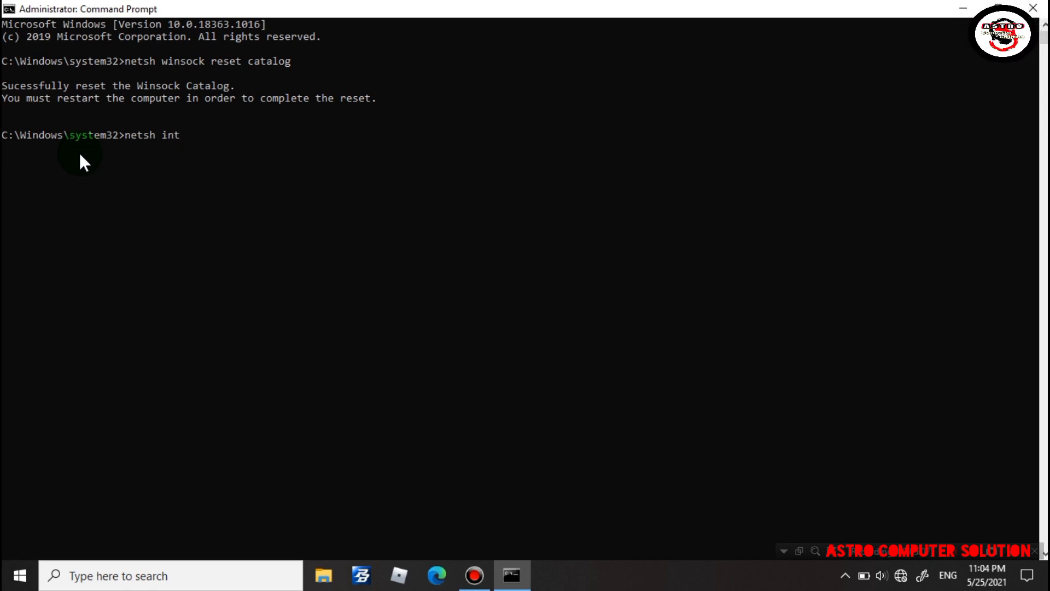
text( ipv)
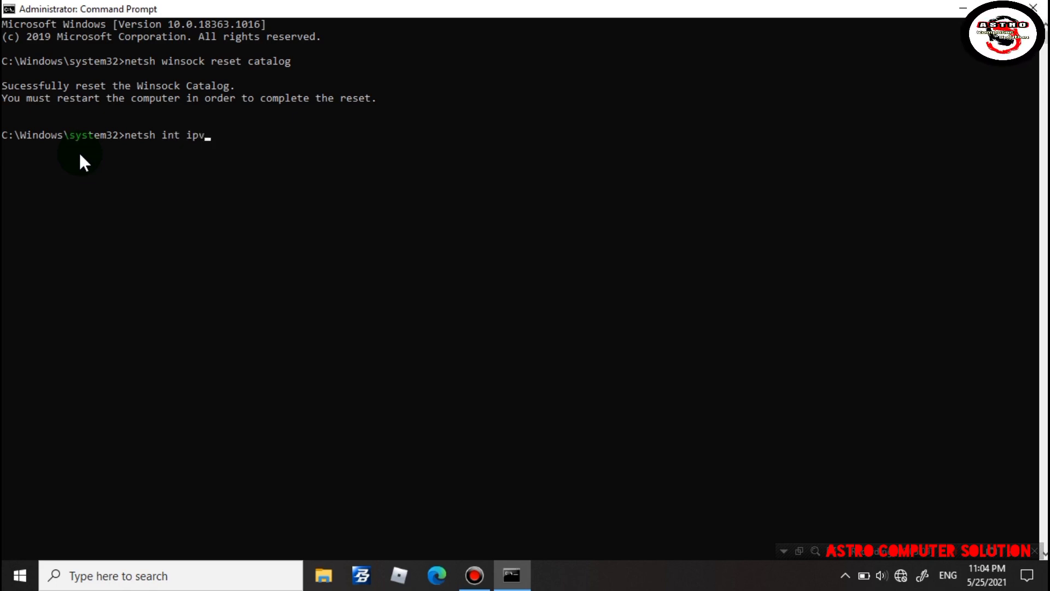
text(4 )
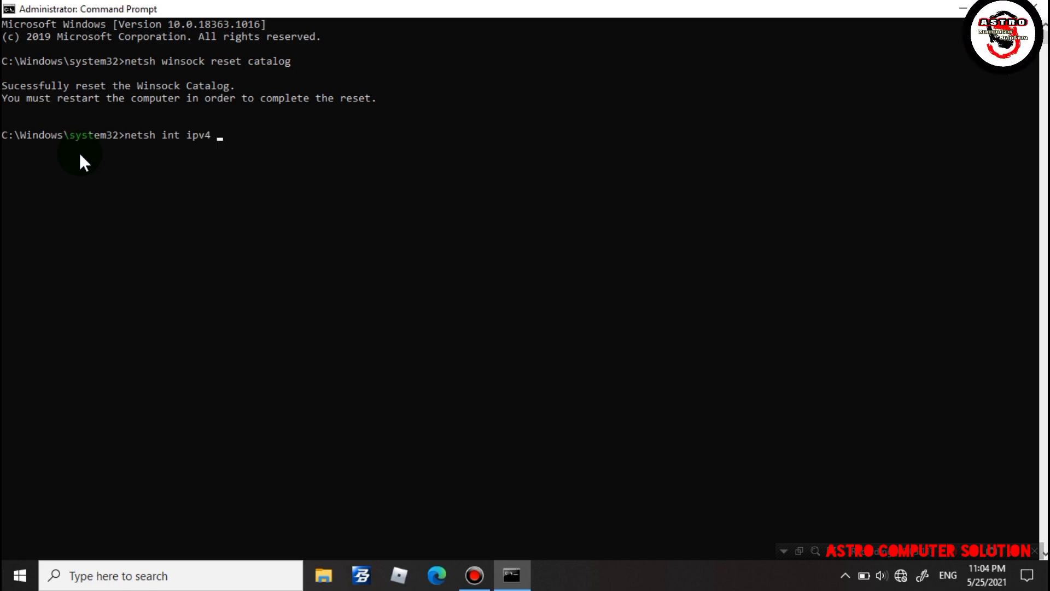
text(reset)
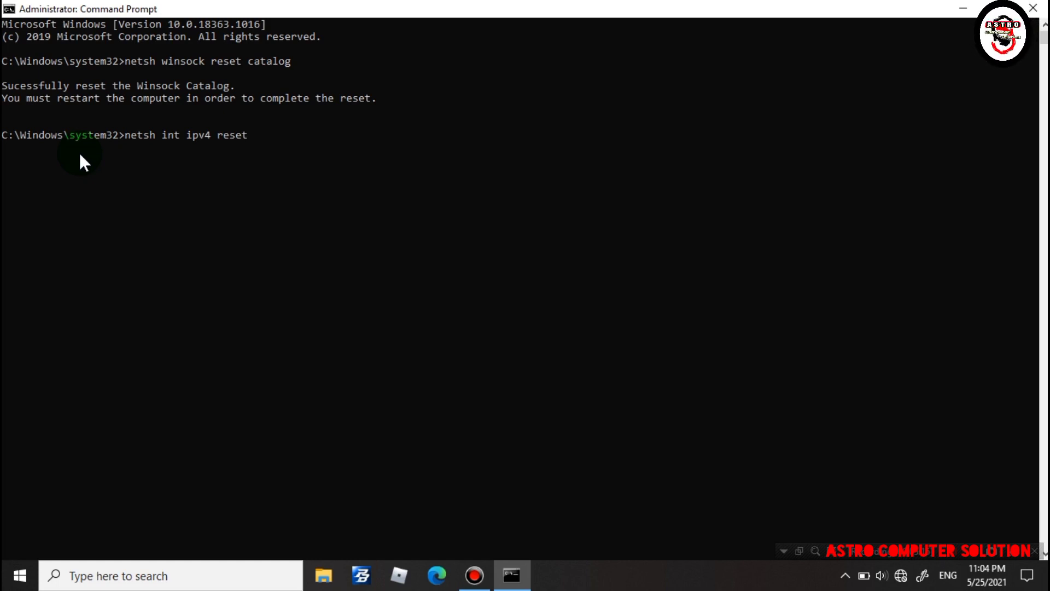
text(.log)
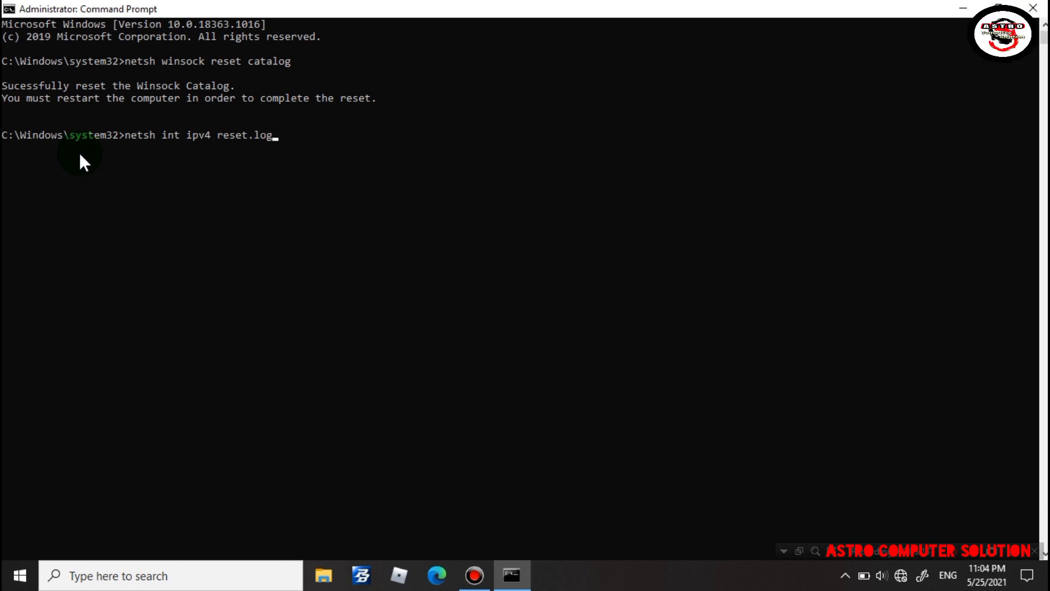
key(Return)
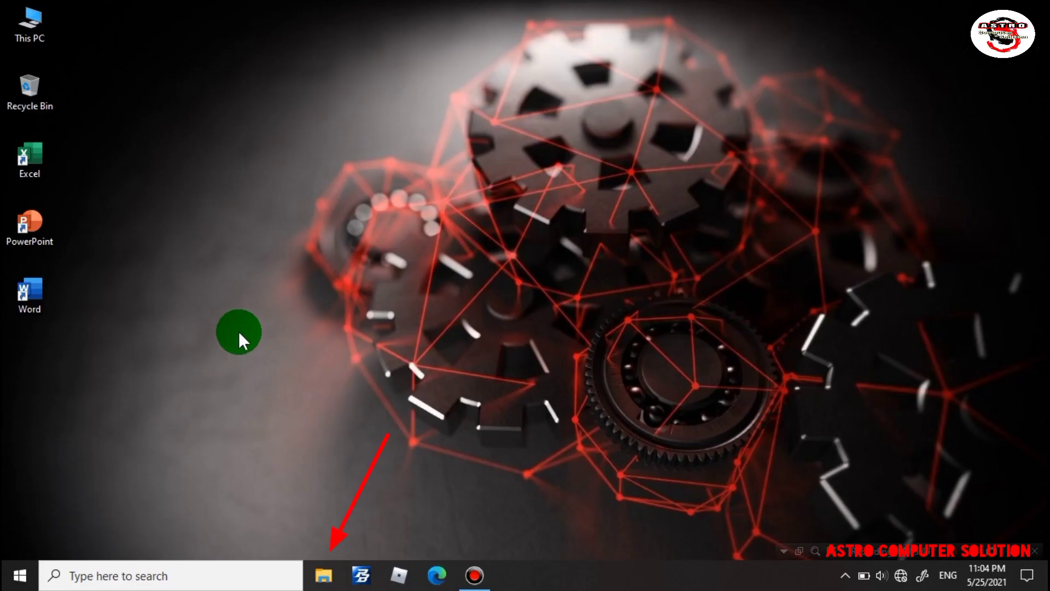
Open Computer Management from This PC in File Explorer and display Device Manager.
key(super+e)
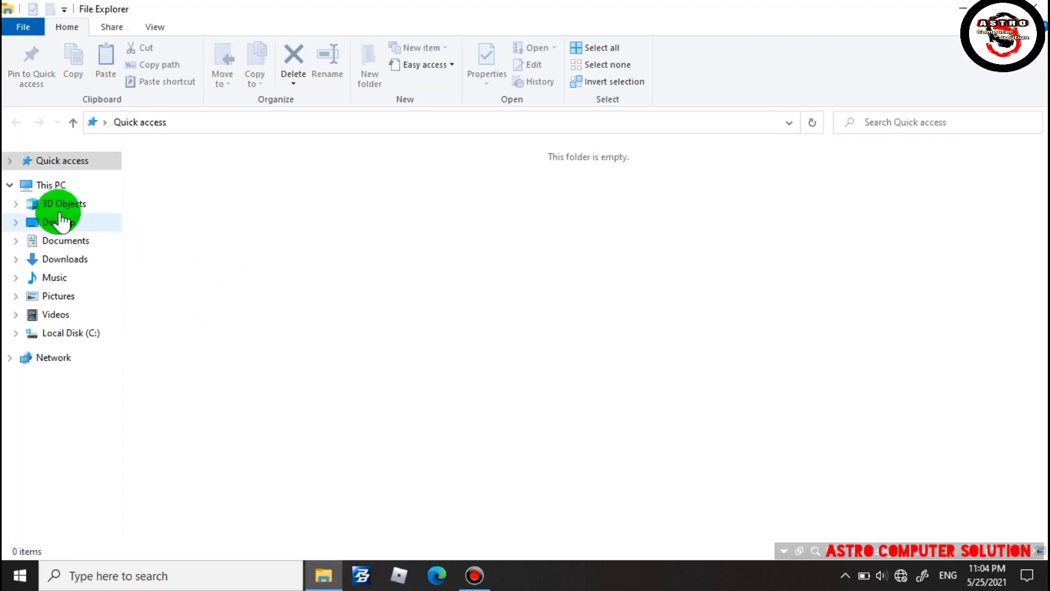
click(54, 186)
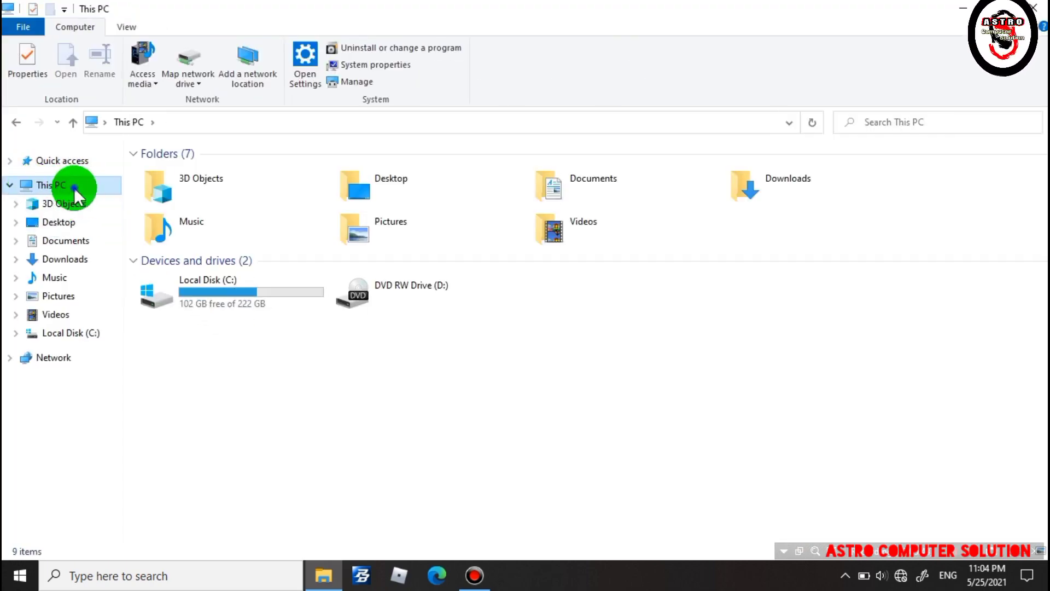
right_click(74, 187)
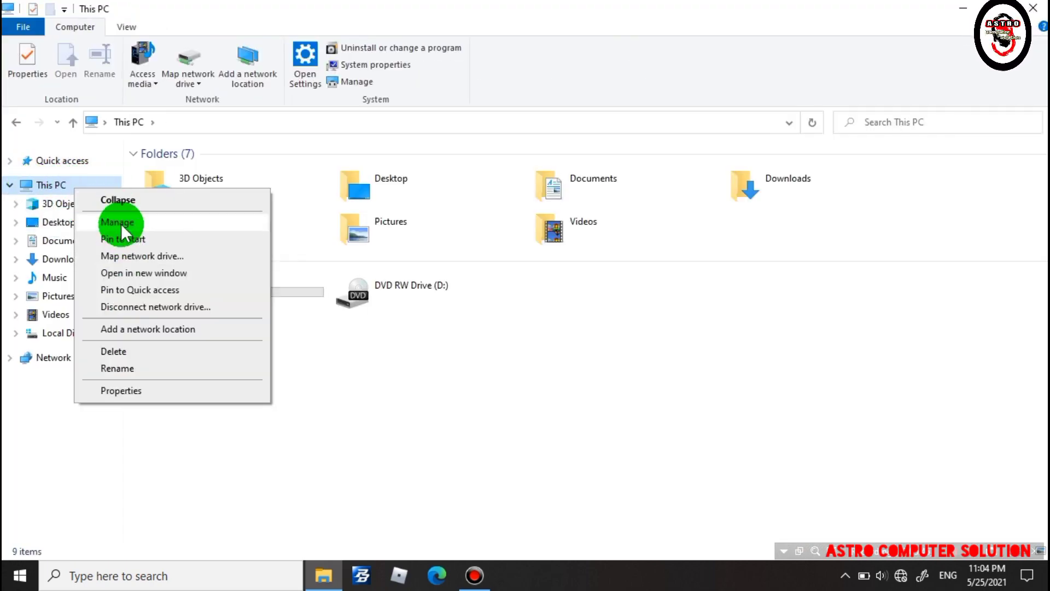
click(161, 222)
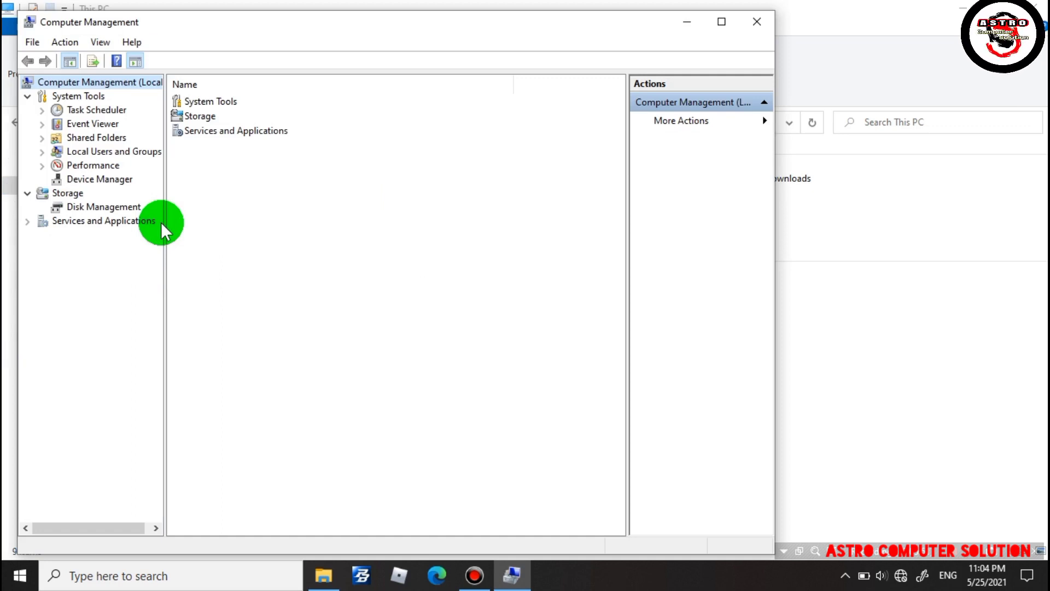
click(99, 179)
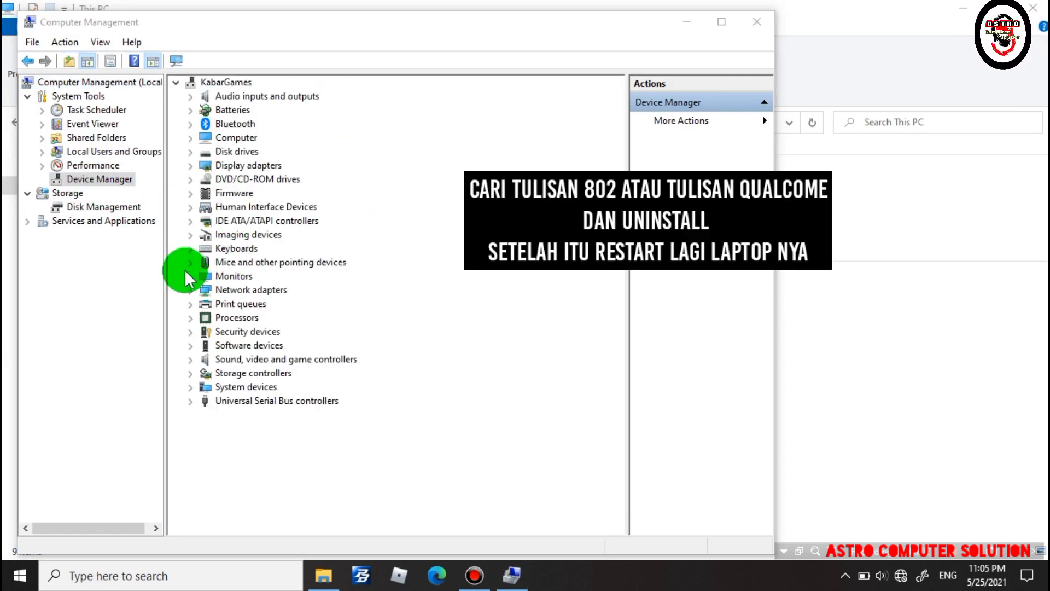
Uninstall the Realtek RTL8723BE Wireless LAN 802.11n PCI-E NIC network adapter without deleting its driver software, and close the open windows.
click(190, 290)
click(241, 318)
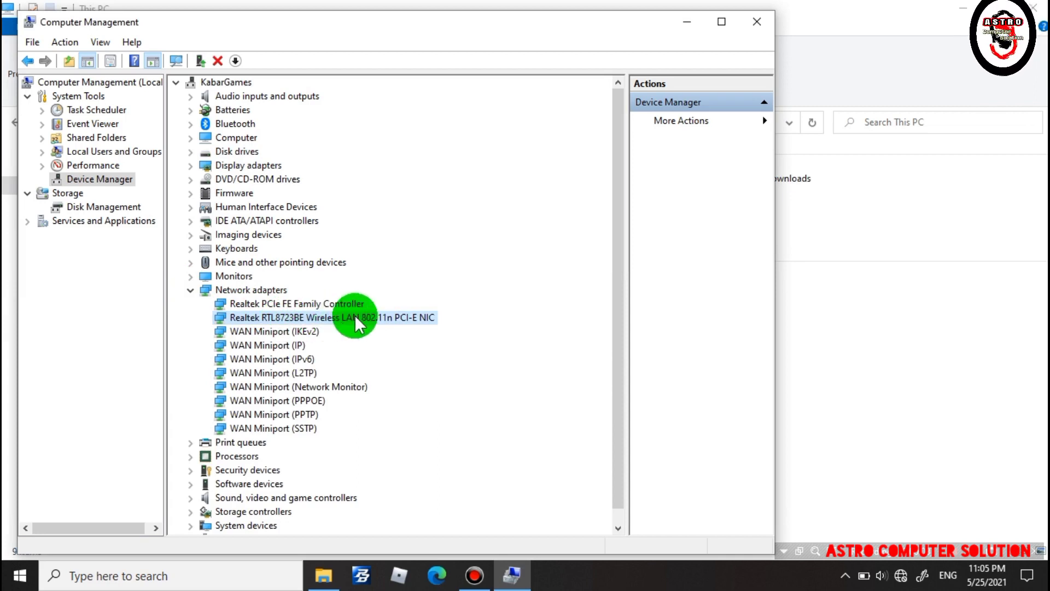
right_click(305, 318)
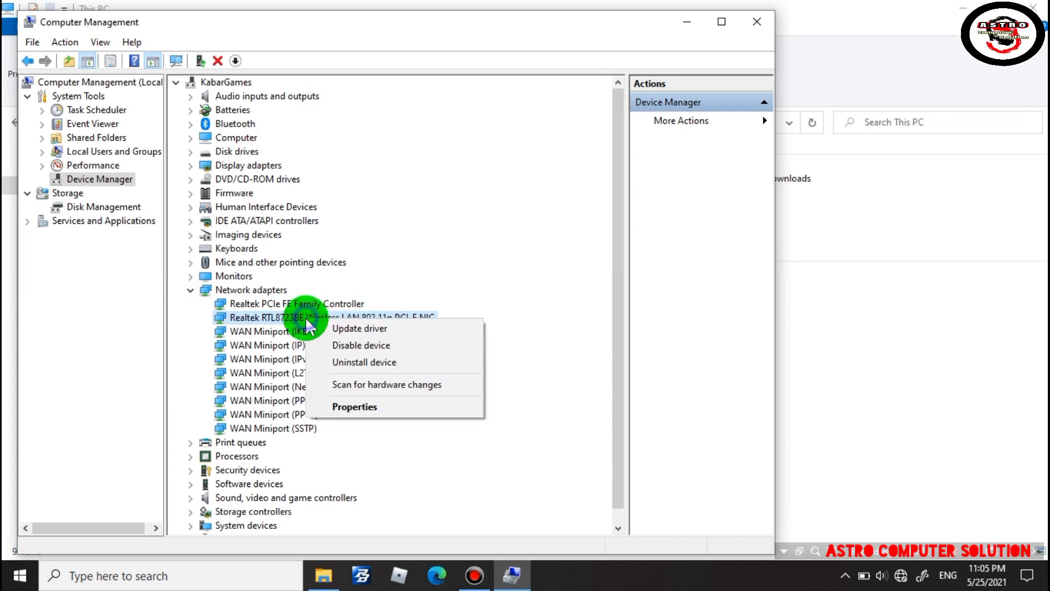
click(333, 361)
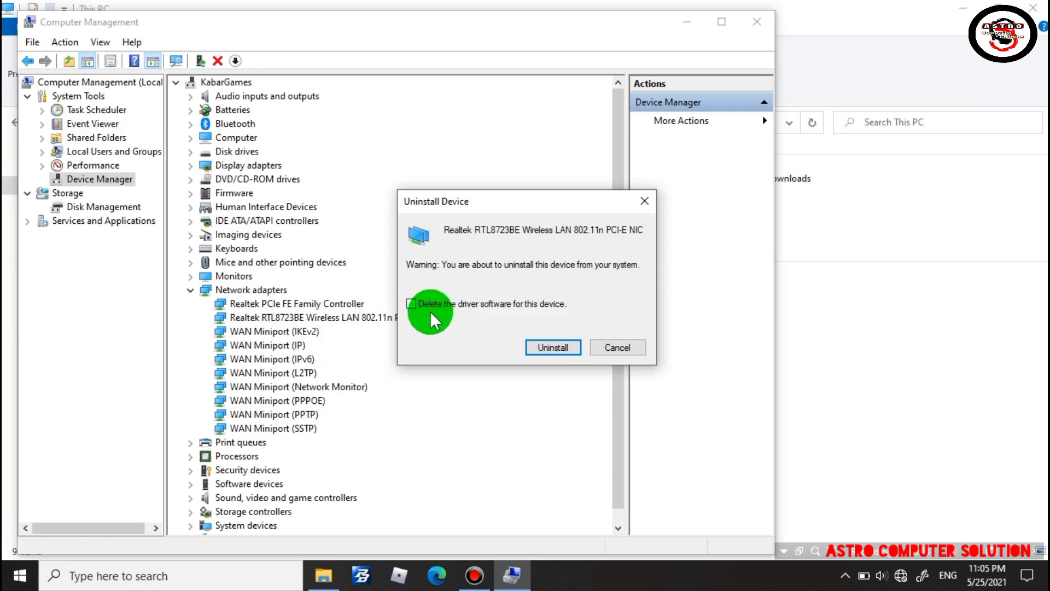
click(563, 349)
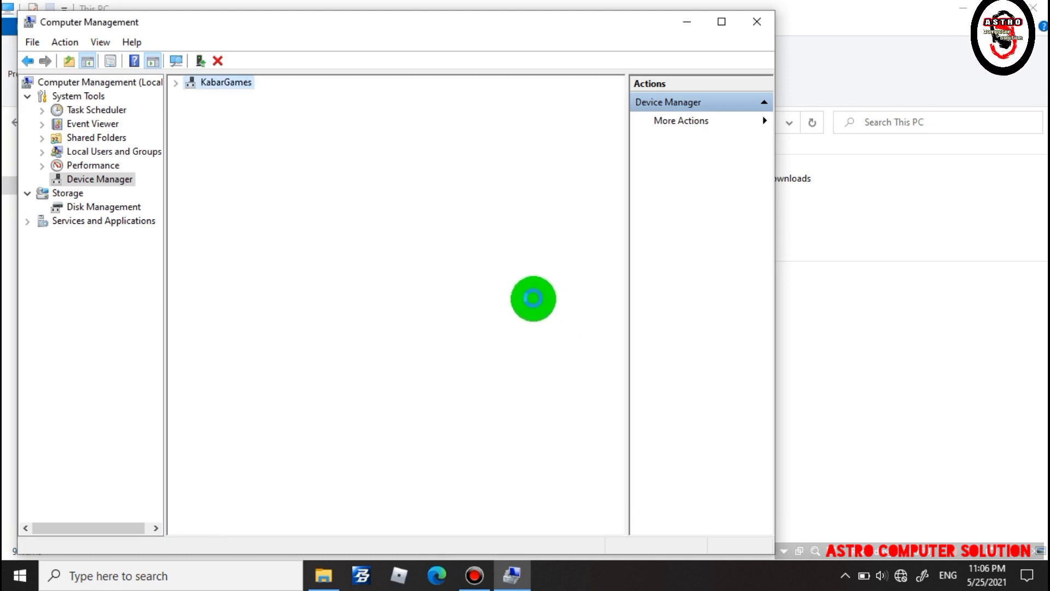
click(754, 21)
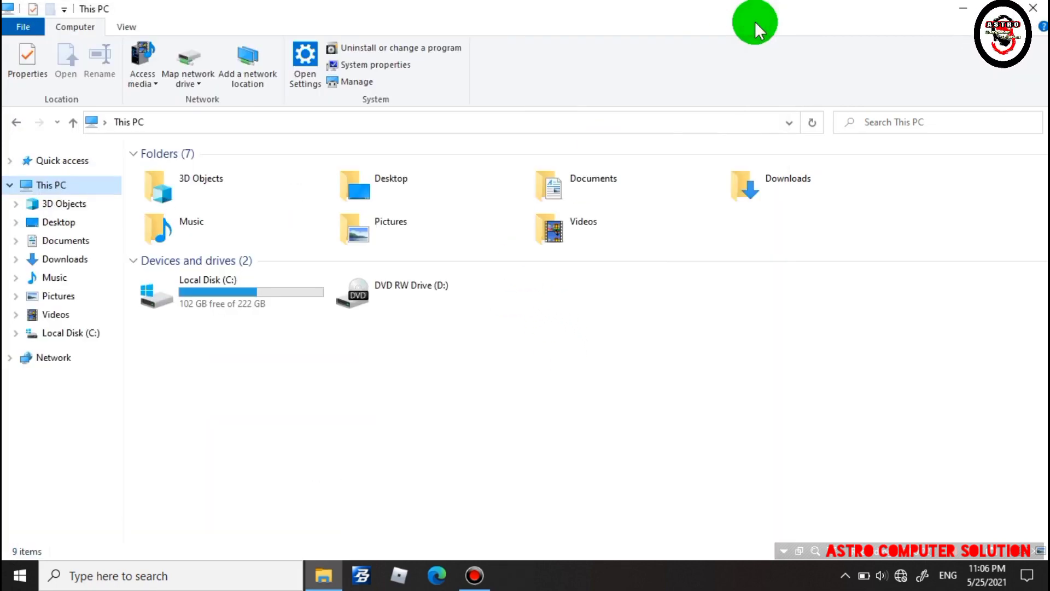
click(1033, 7)
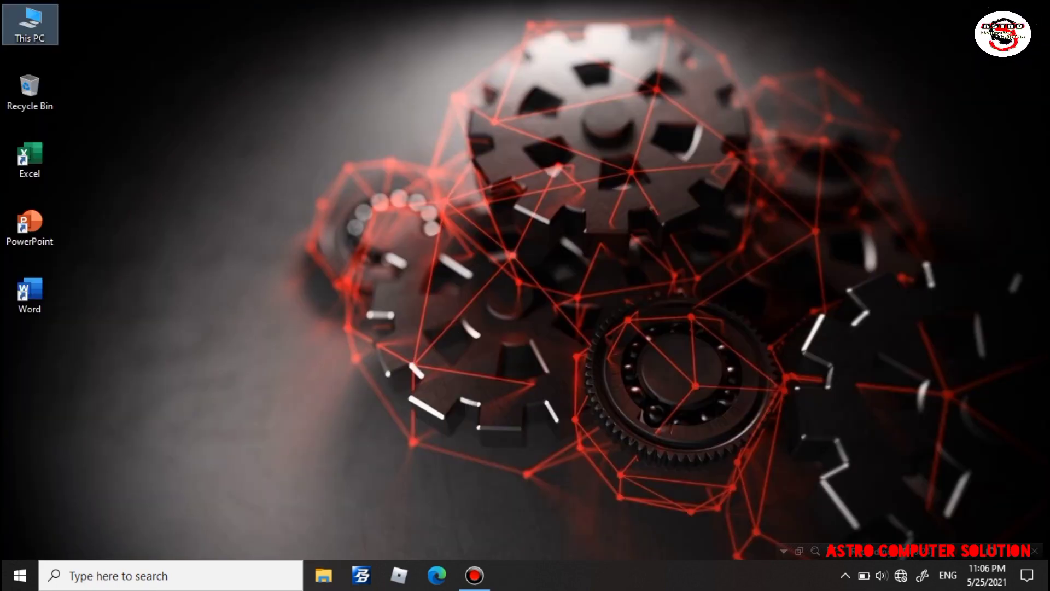
key(super)
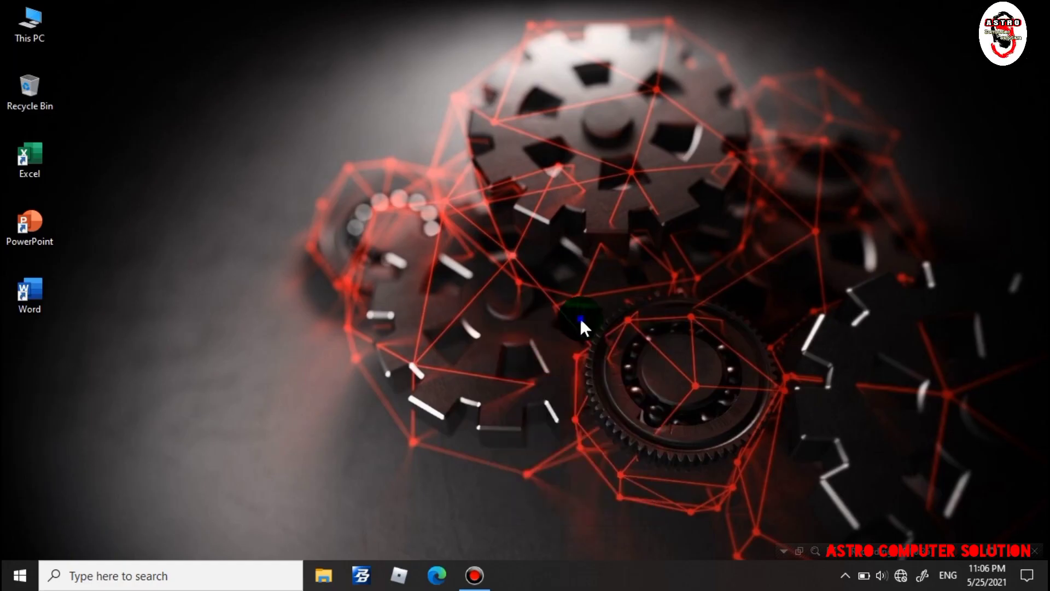
right_click(580, 318)
click(617, 366)
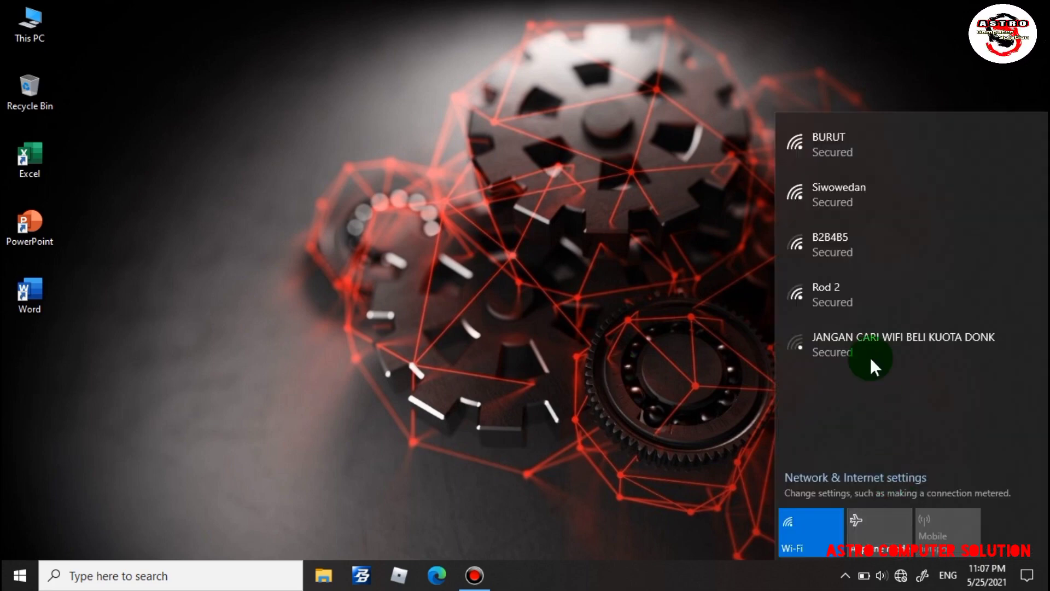
Connect to the BURUT Wi-Fi network with automatic connection turned off, enter the network security key, and check the connection status.
click(860, 163)
click(893, 174)
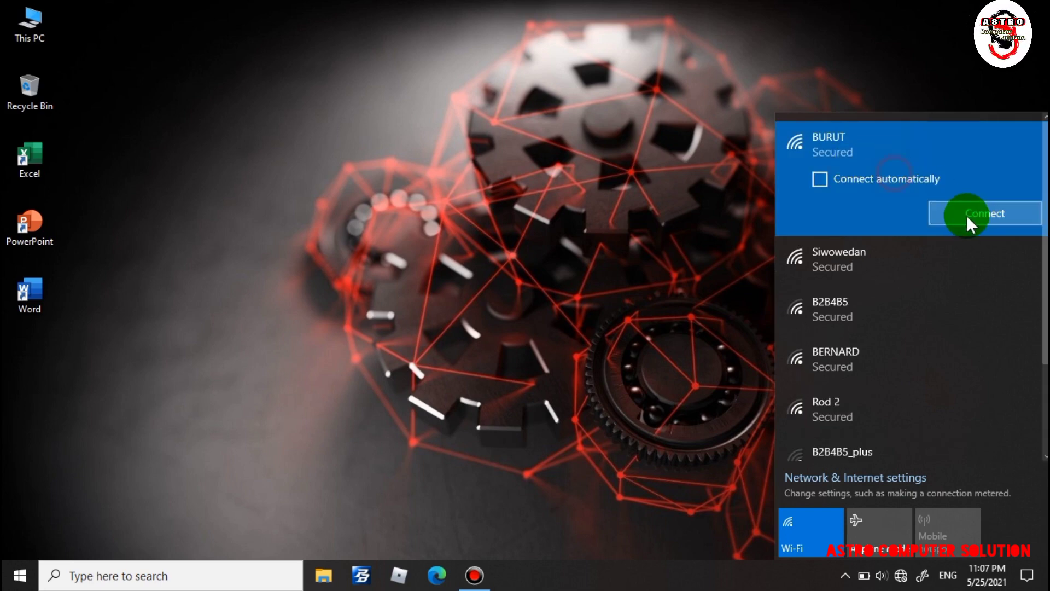
click(969, 216)
text(•••••)
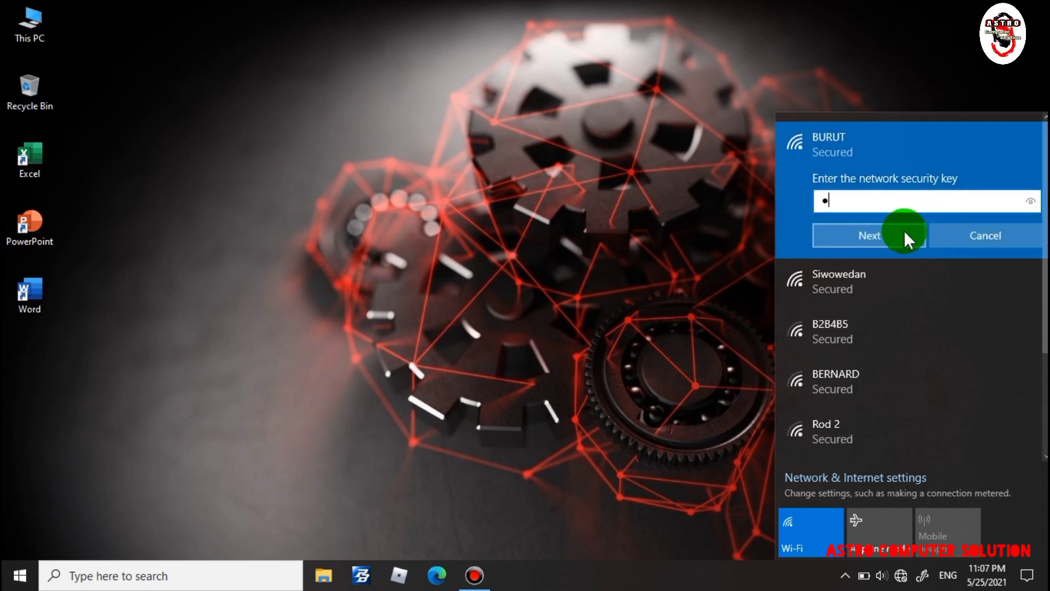
text(•••••)
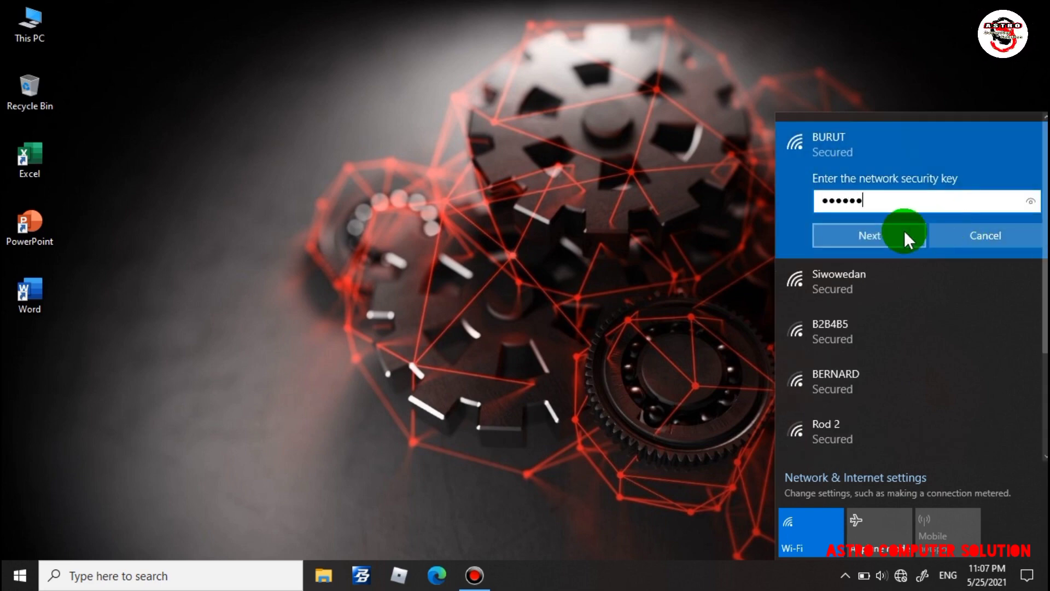
click(904, 231)
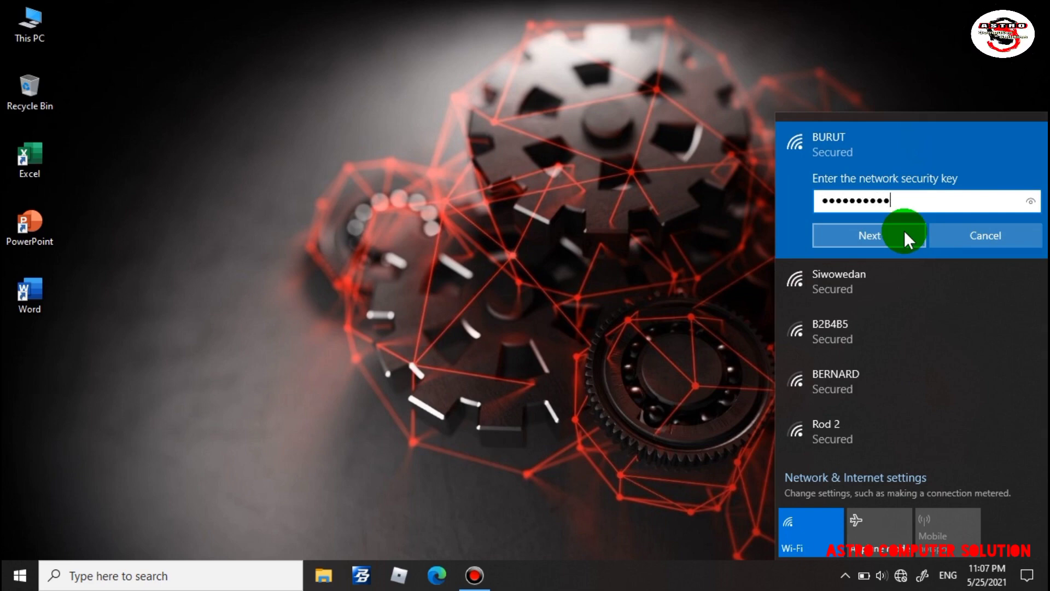
click(904, 274)
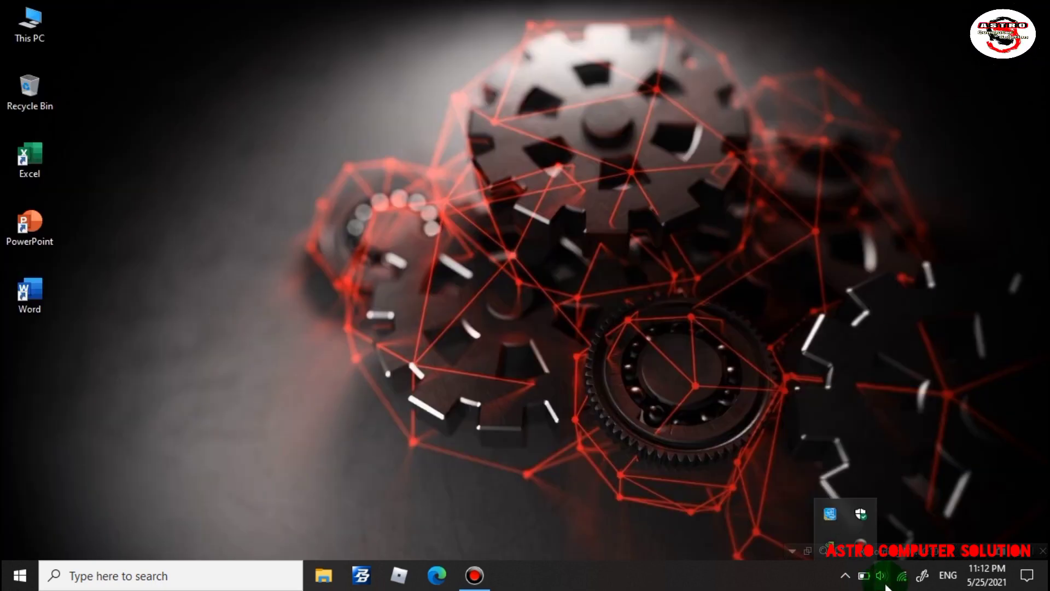
click(901, 578)
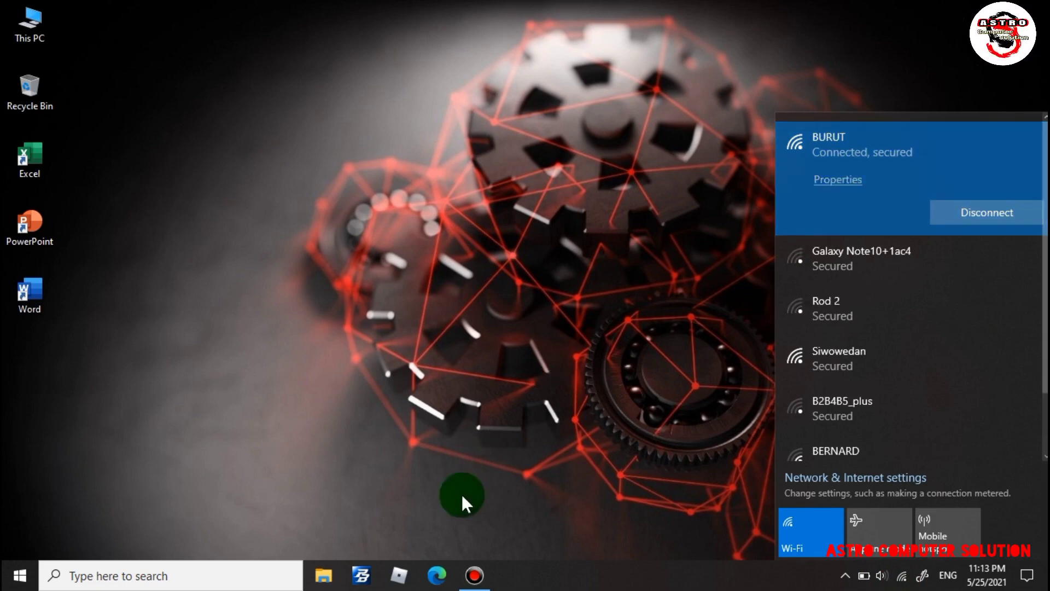
Switch to Microsoft Edge, test the connection by viewing image results for NENEK LAMPIR CANTIK, and close the browser.
click(438, 576)
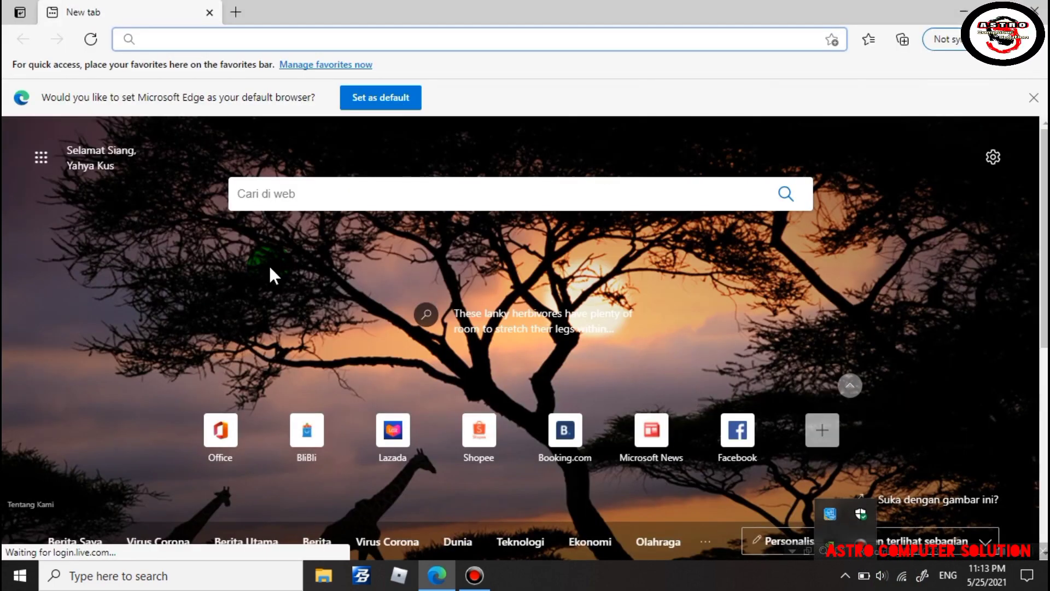
text(NENE)
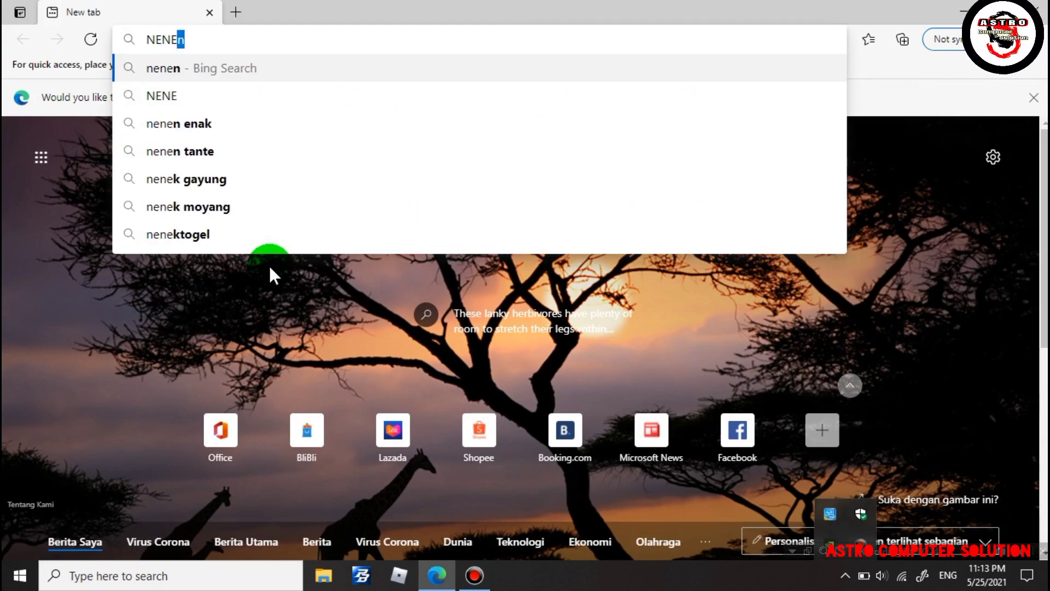
text(K LAMPIR CAN)
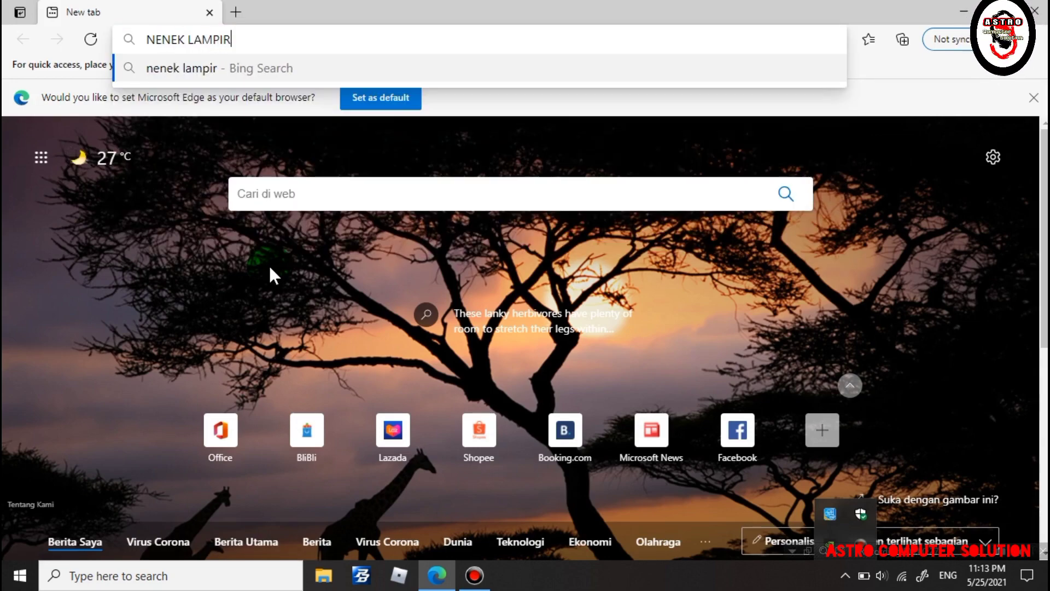
text(IK)
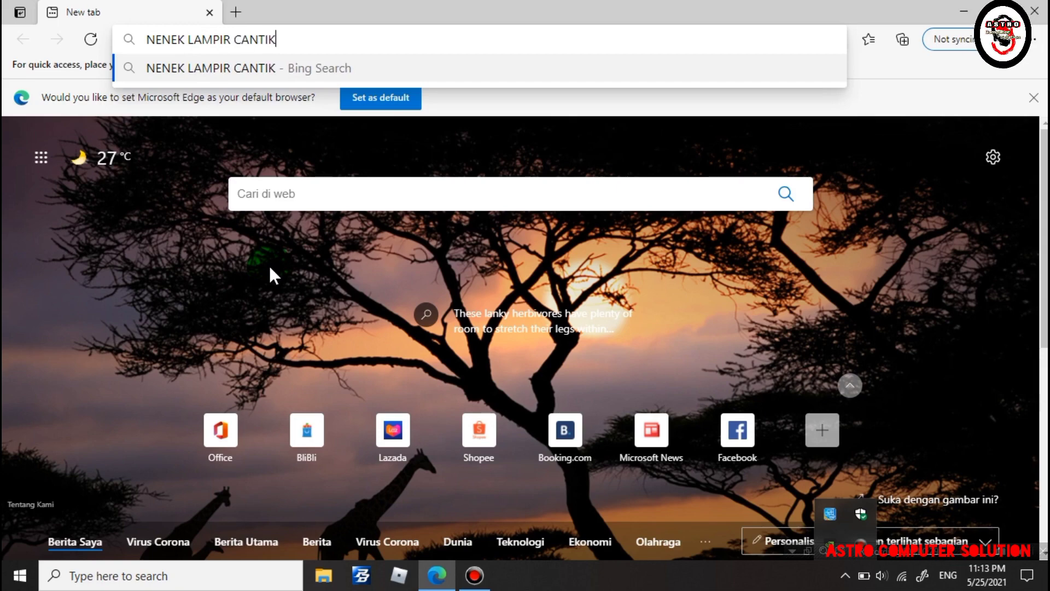
key(Return)
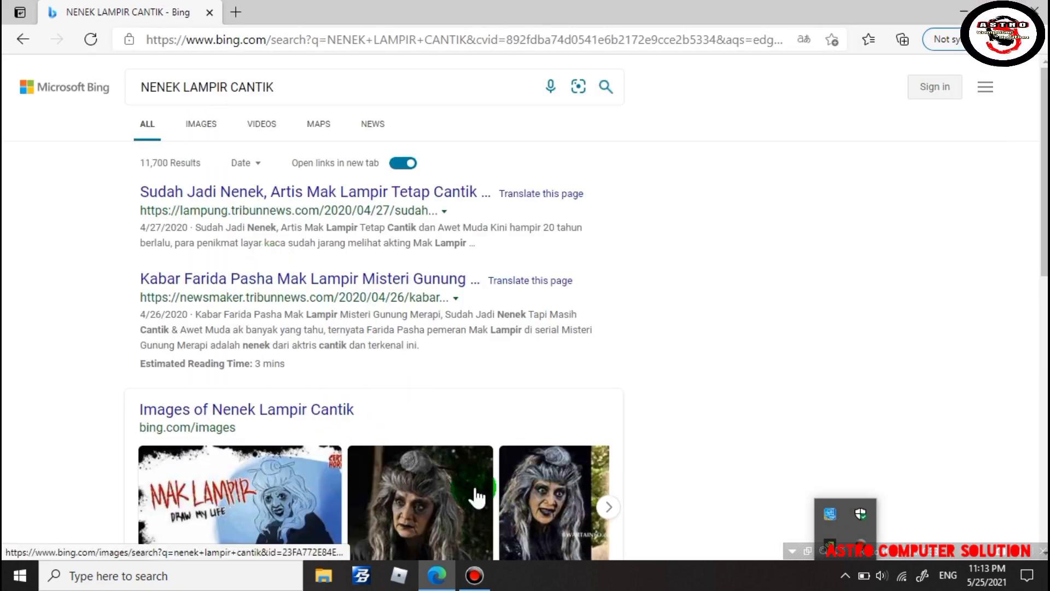
click(198, 124)
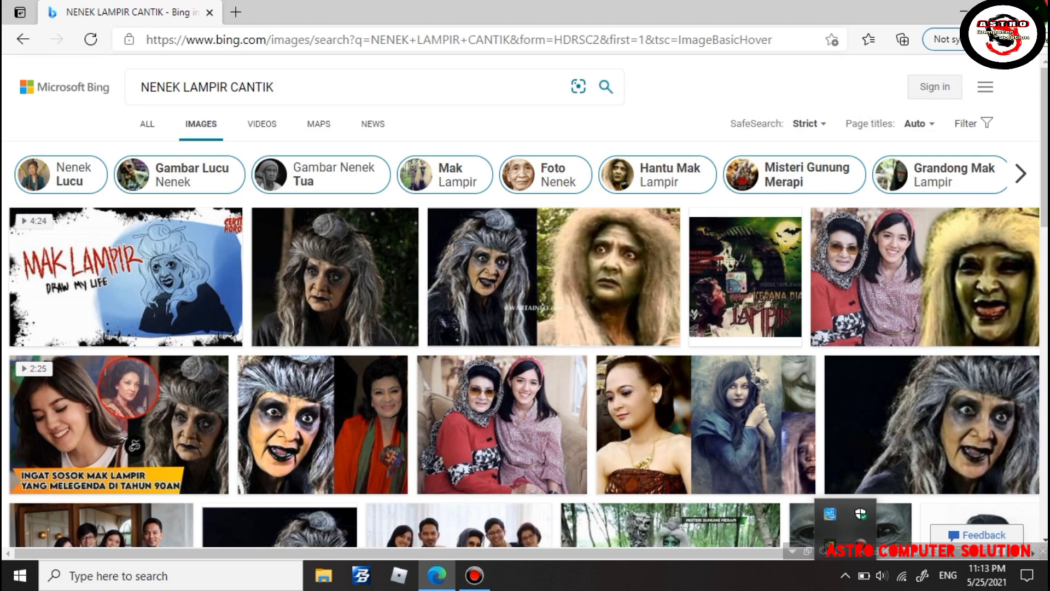
click(1036, 10)
right_click(588, 216)
click(622, 261)
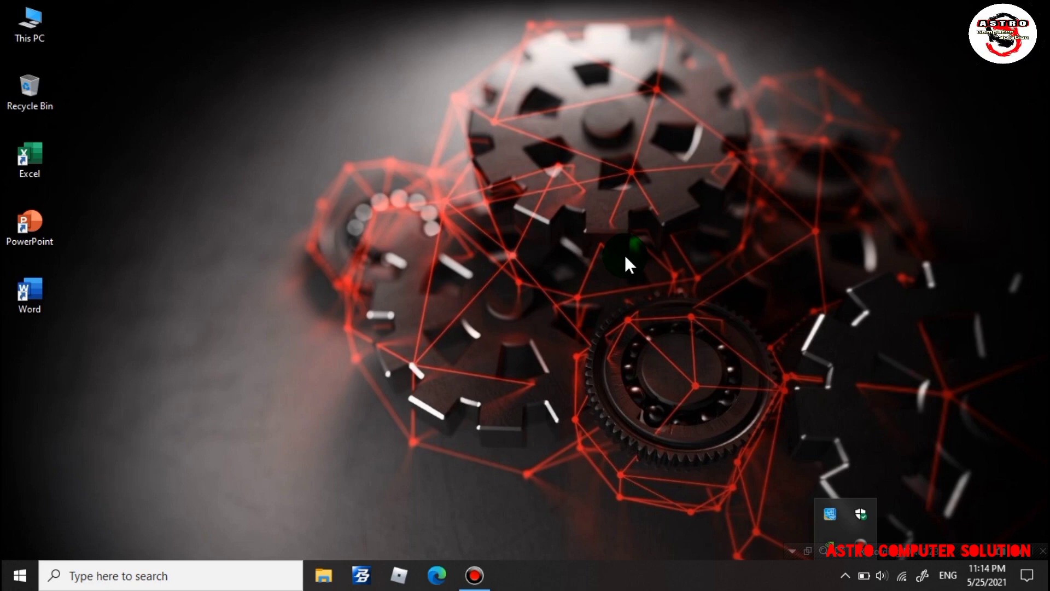
right_click(582, 219)
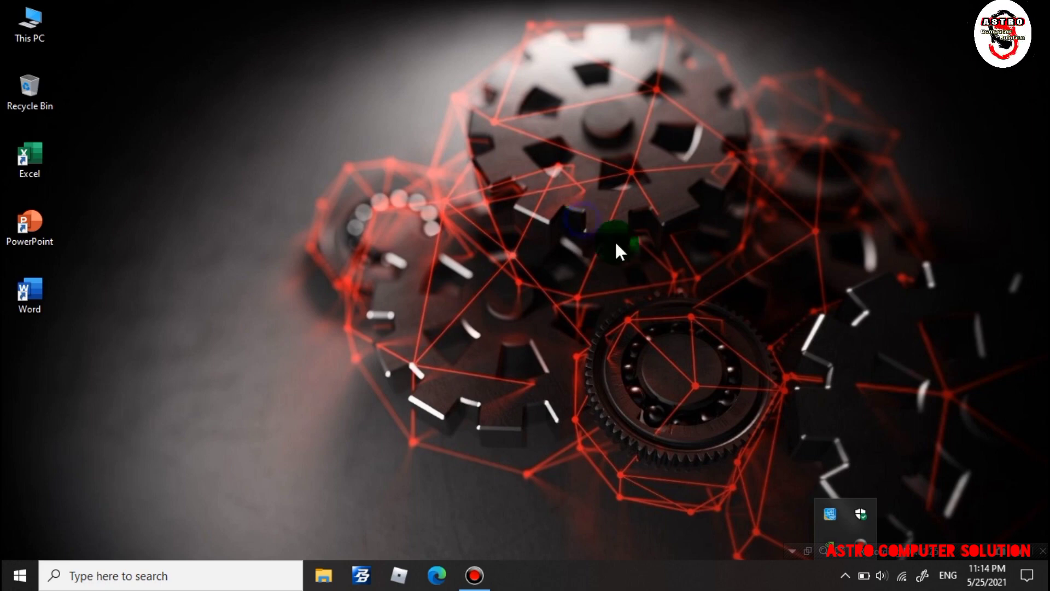
click(622, 263)
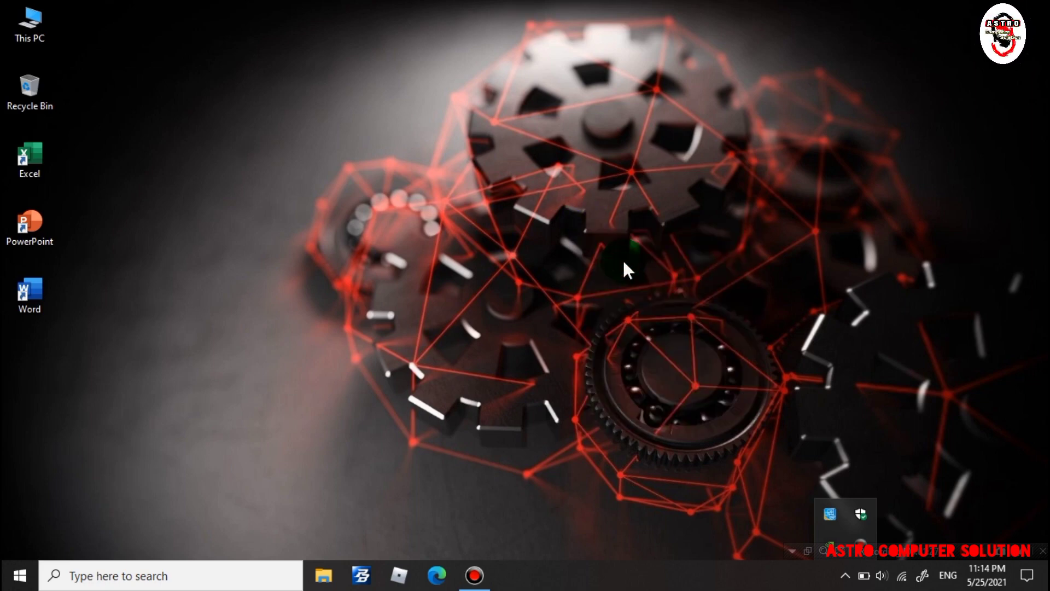
right_click(623, 262)
click(651, 302)
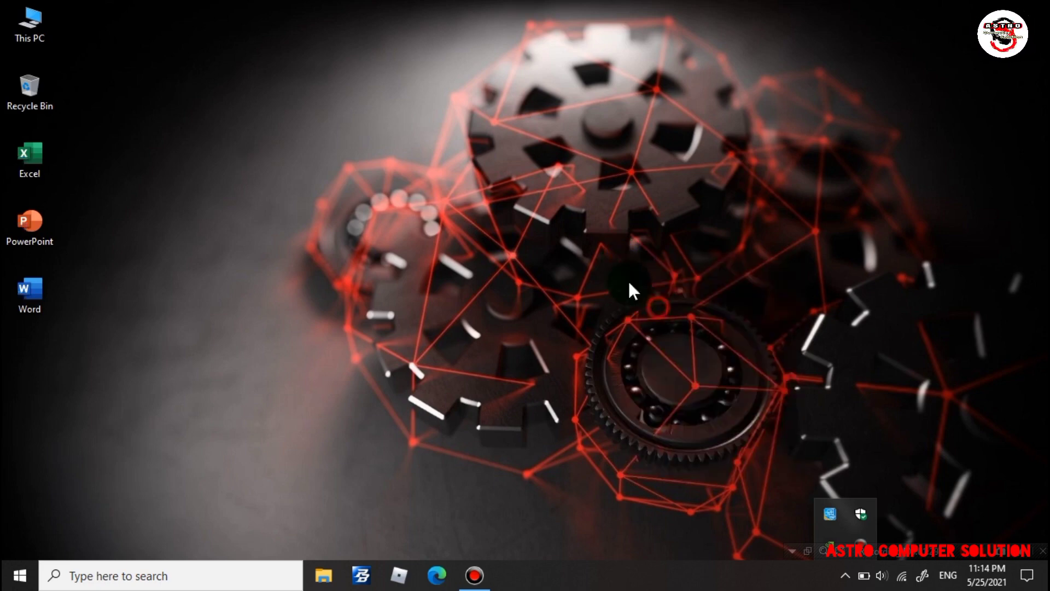
right_click(487, 221)
click(517, 263)
click(374, 424)
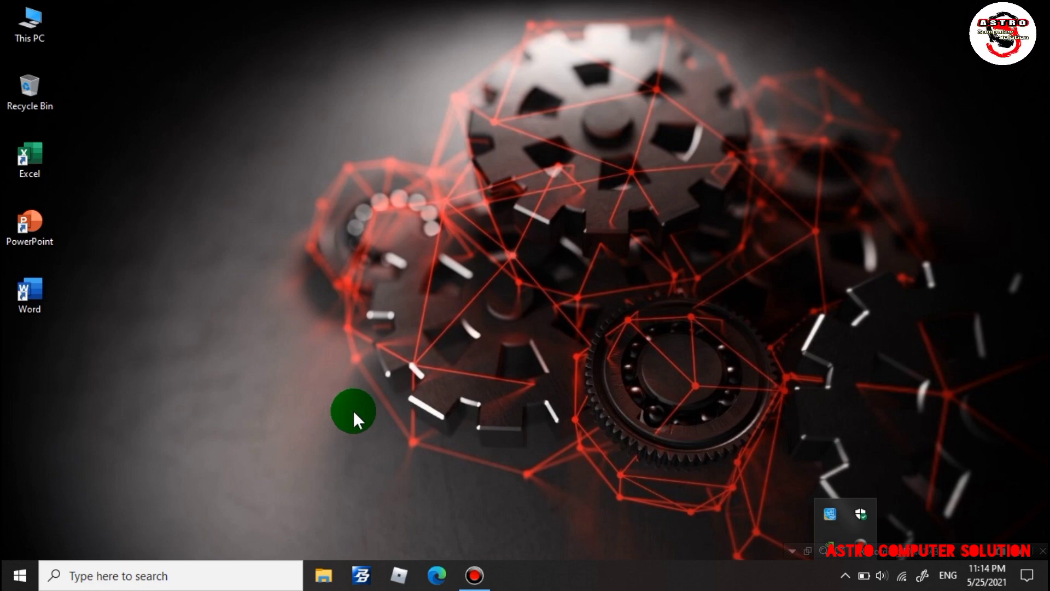
right_click(354, 418)
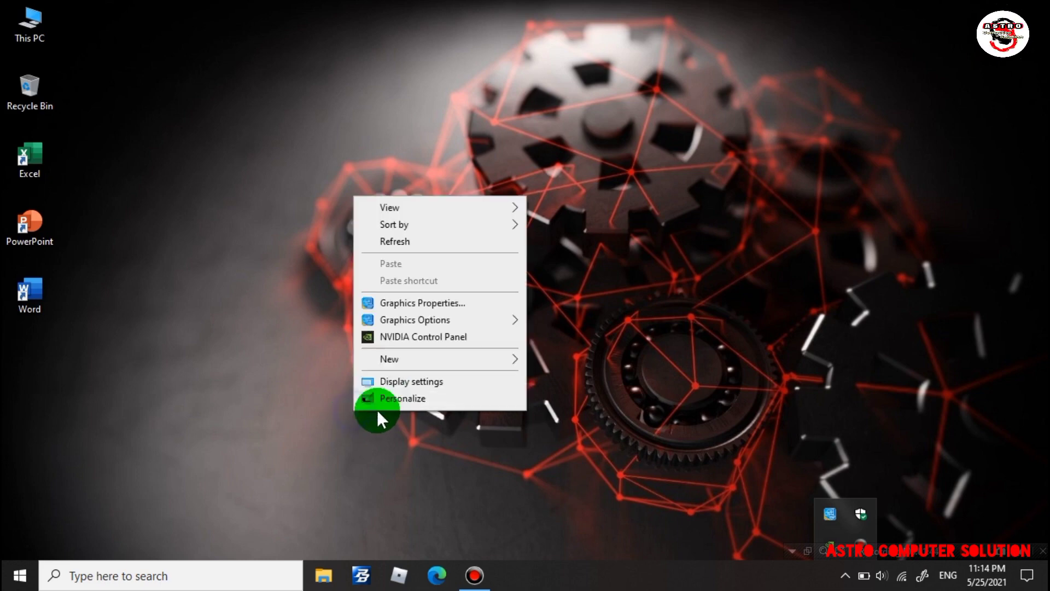
click(448, 238)
right_click(451, 237)
click(477, 287)
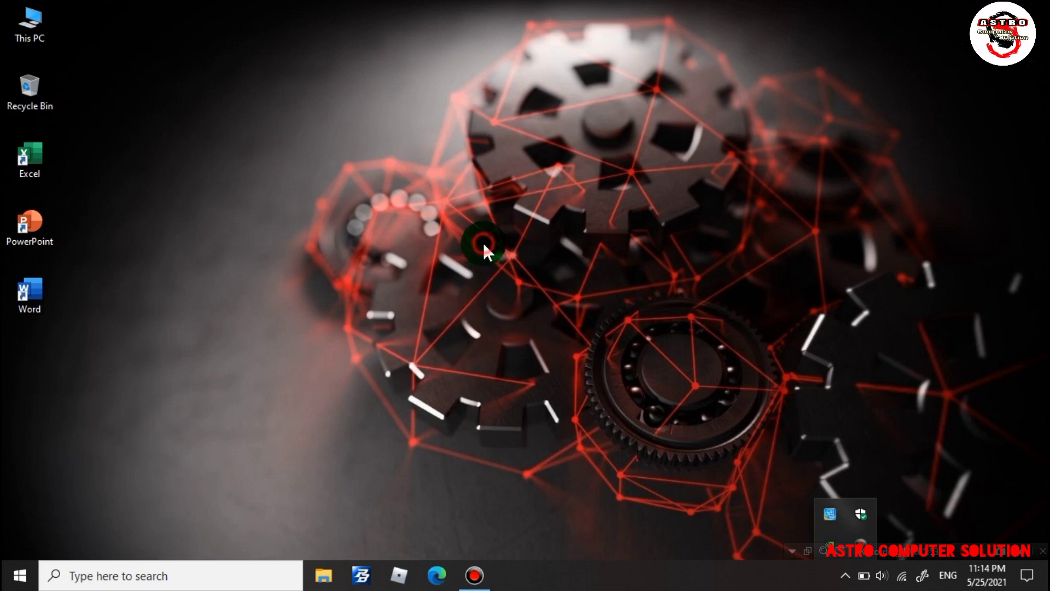
right_click(484, 242)
click(520, 282)
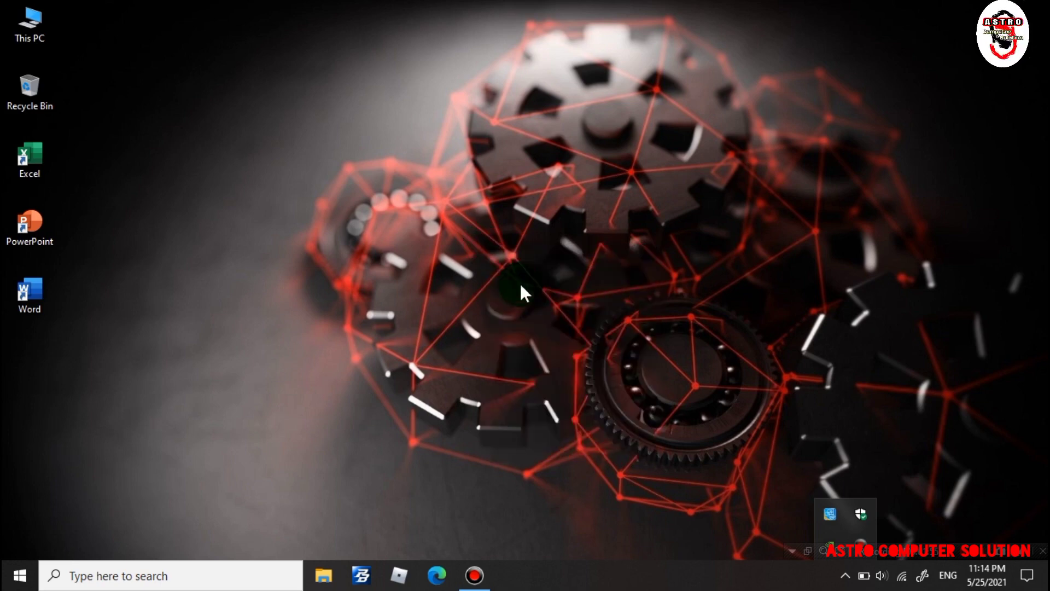
right_click(519, 281)
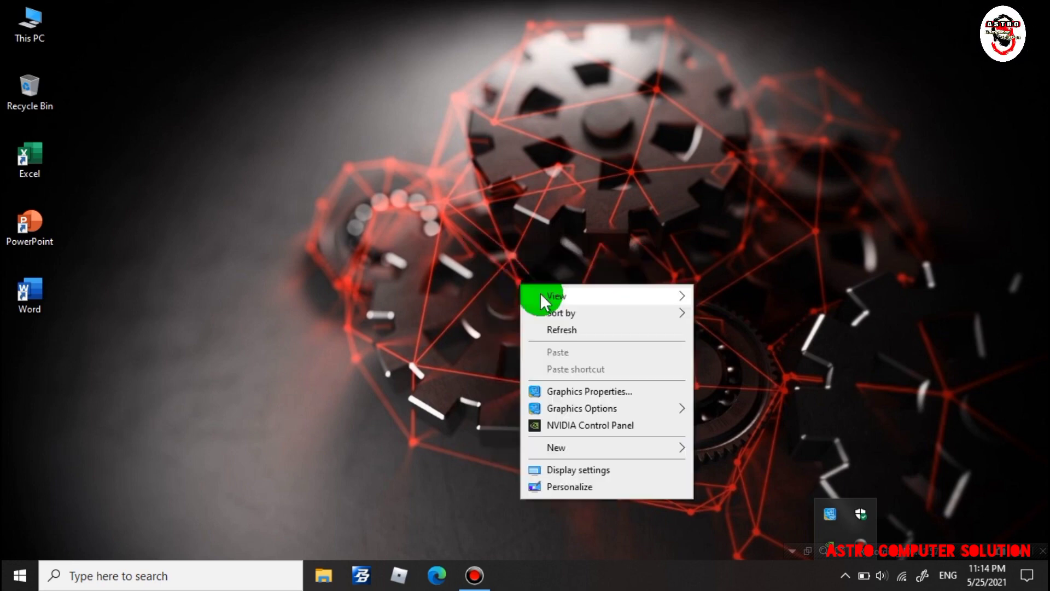
click(556, 323)
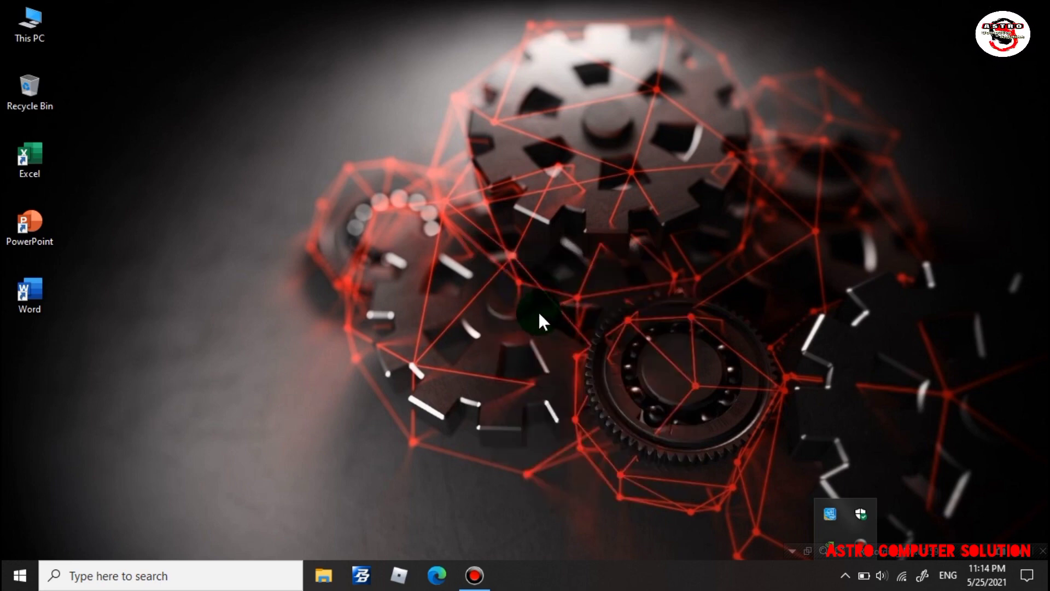